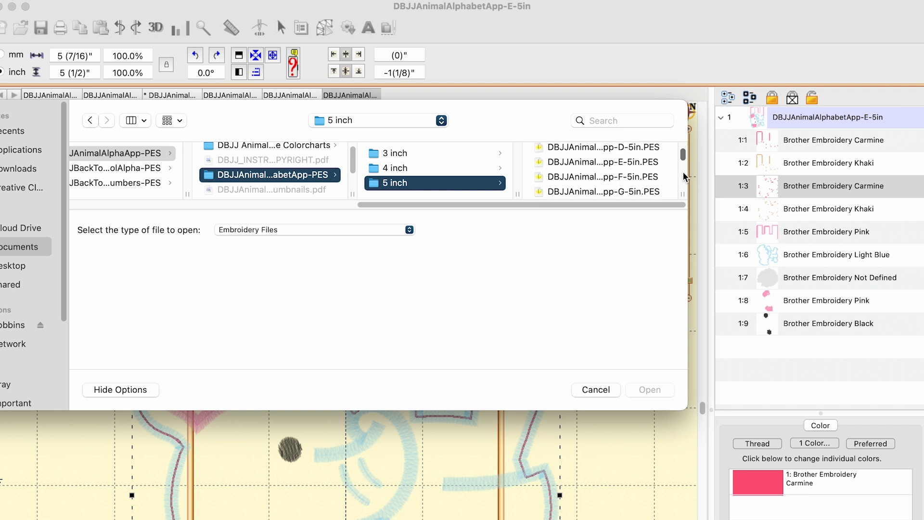
Open the 5 inch embroidery design DBJJAnimalAlphabetApp-F-5in.PES and expand its thread color list.
{"action": "left_click", "coordinate": [618, 177]}
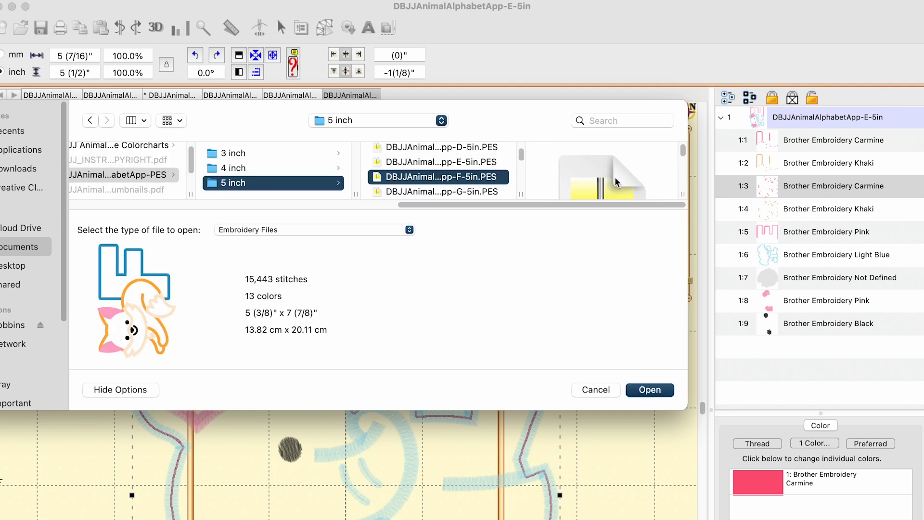
{"action": "left_click", "coordinate": [649, 390]}
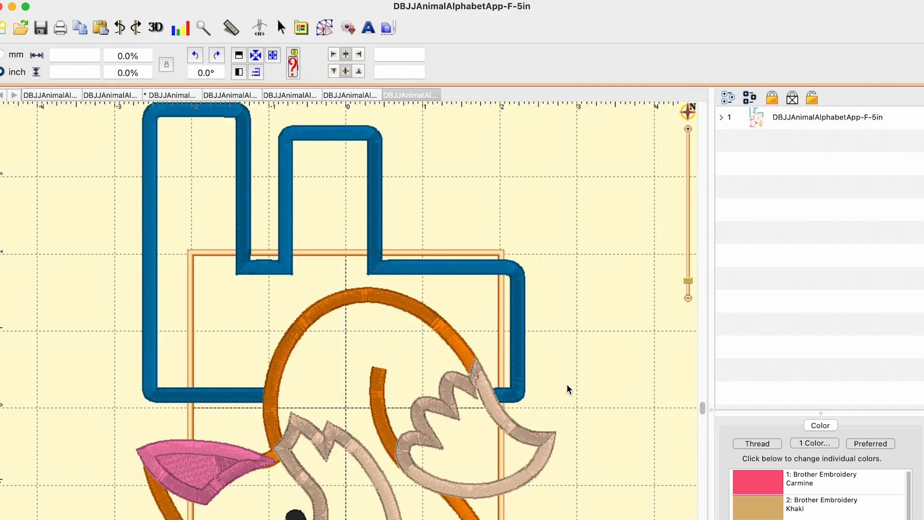
{"action": "scroll", "coordinate": [327, 252], "scroll_direction": "up", "scroll_amount": 6}
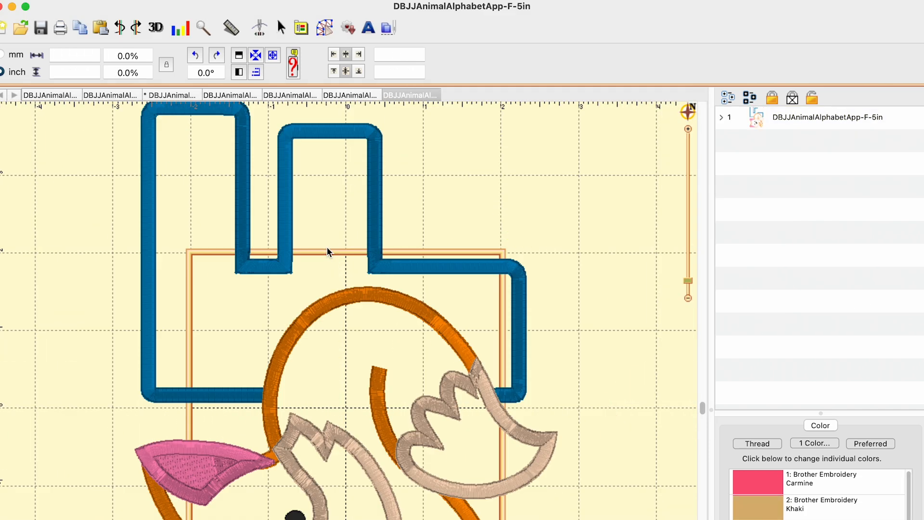
{"action": "scroll", "coordinate": [326, 252], "scroll_direction": "down", "scroll_amount": 6}
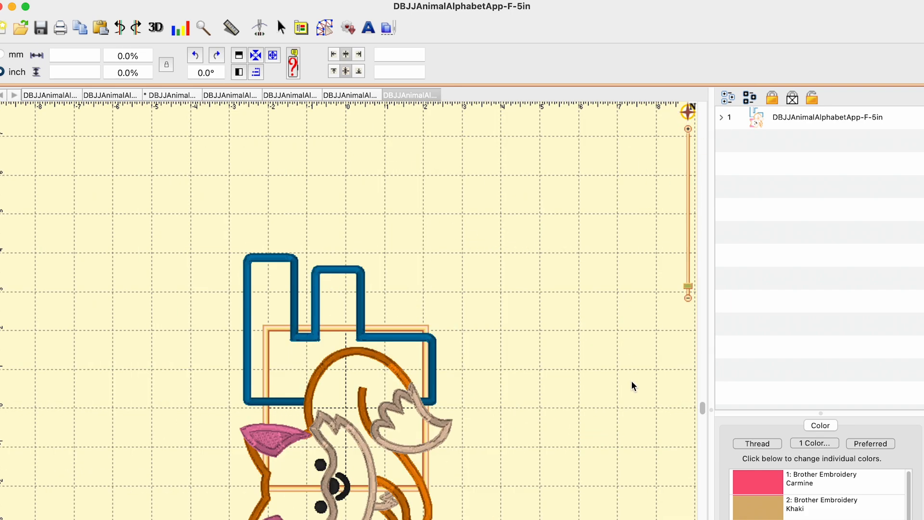
{"action": "left_click_drag", "start_coordinate": [702, 406], "coordinate": [705, 519]}
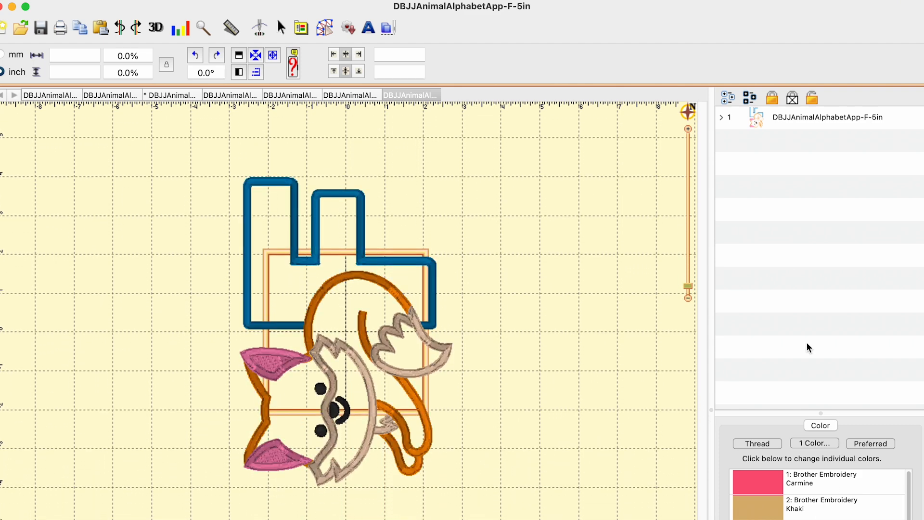
{"action": "left_click", "coordinate": [721, 117]}
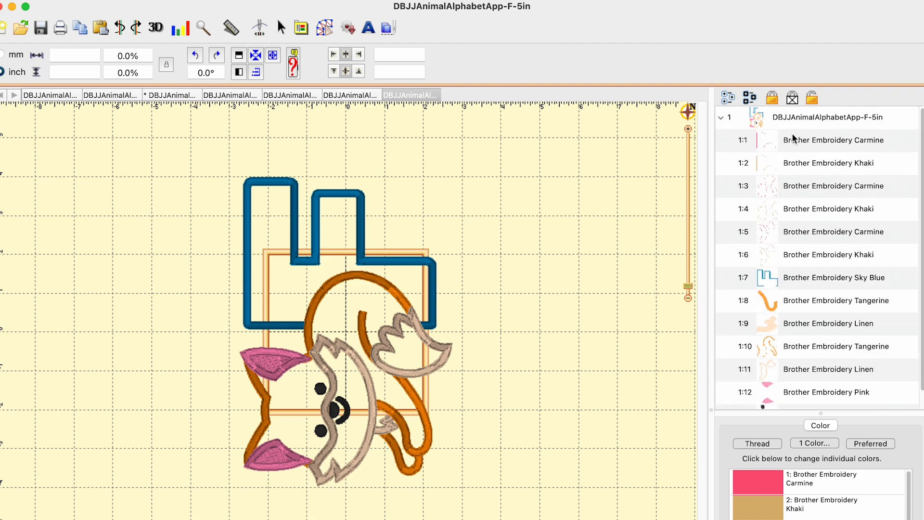
Set color 1:1, the Carmine outline of the letter F, to the Applique Position style.
{"action": "left_click", "coordinate": [812, 143]}
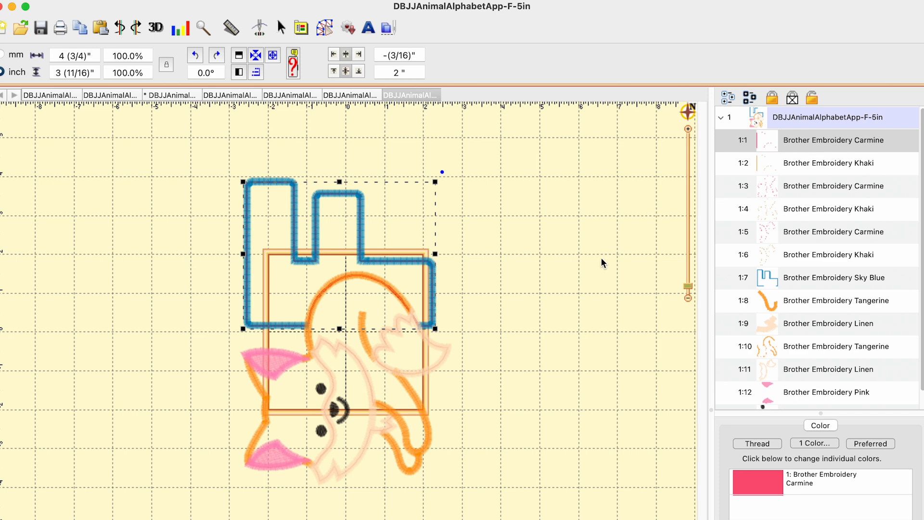
{"action": "left_click", "coordinate": [762, 489]}
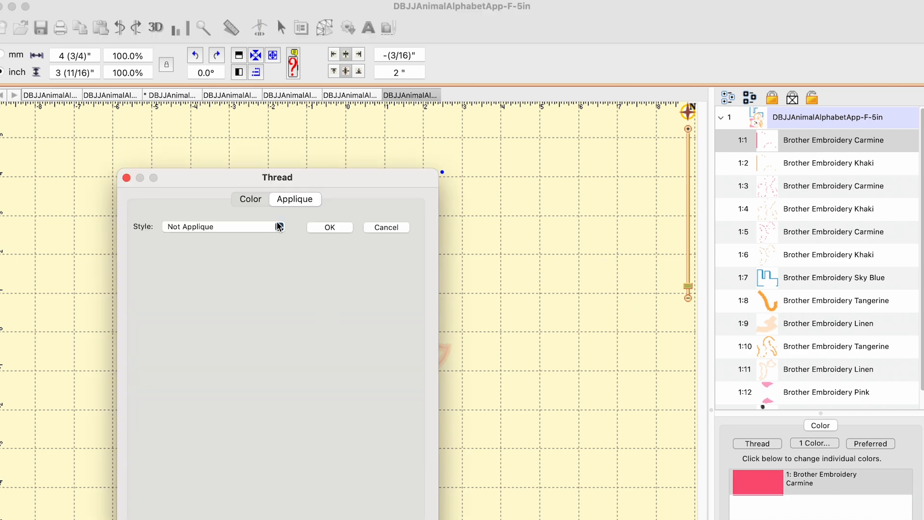
{"action": "left_click_drag", "start_coordinate": [336, 182], "coordinate": [347, 131]}
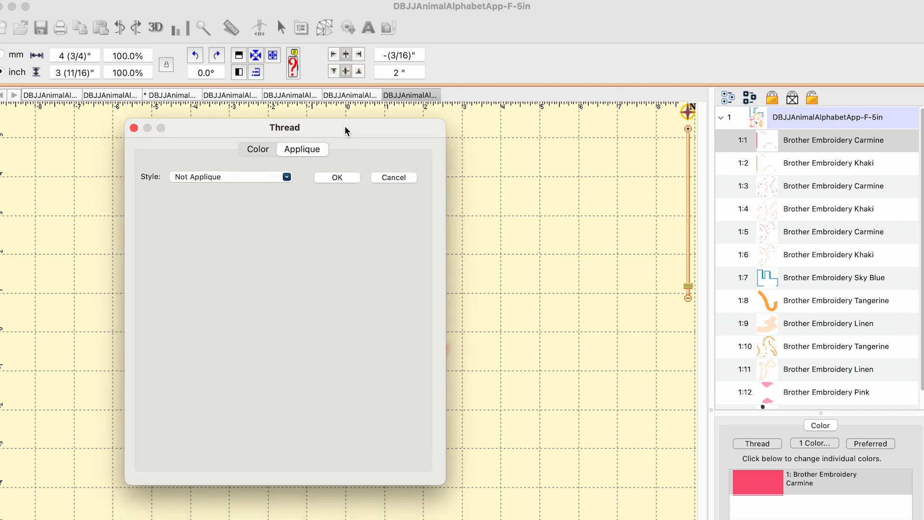
{"action": "left_click", "coordinate": [291, 176]}
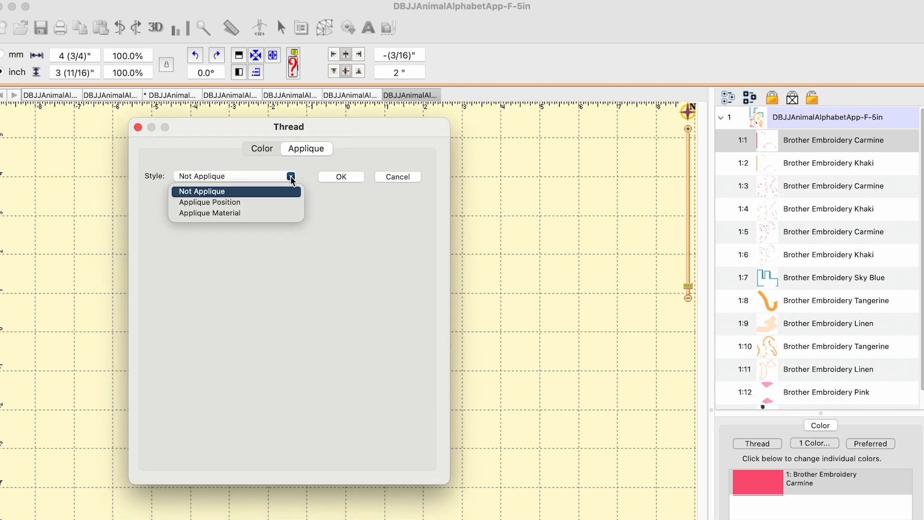
{"action": "left_click", "coordinate": [221, 202]}
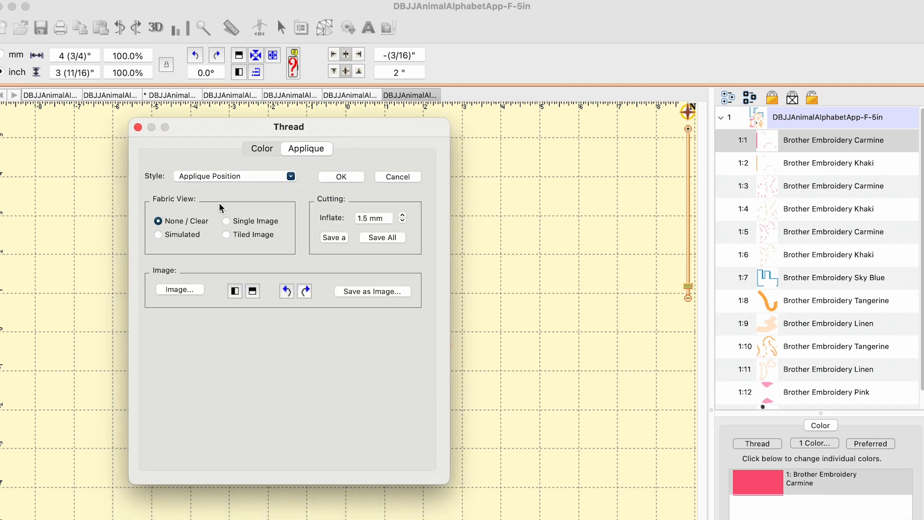
Save the letter's applique cutting shape as FLetter in SVG format to the SVG folder at 96 DPI and close the thread settings.
{"action": "left_click", "coordinate": [332, 237]}
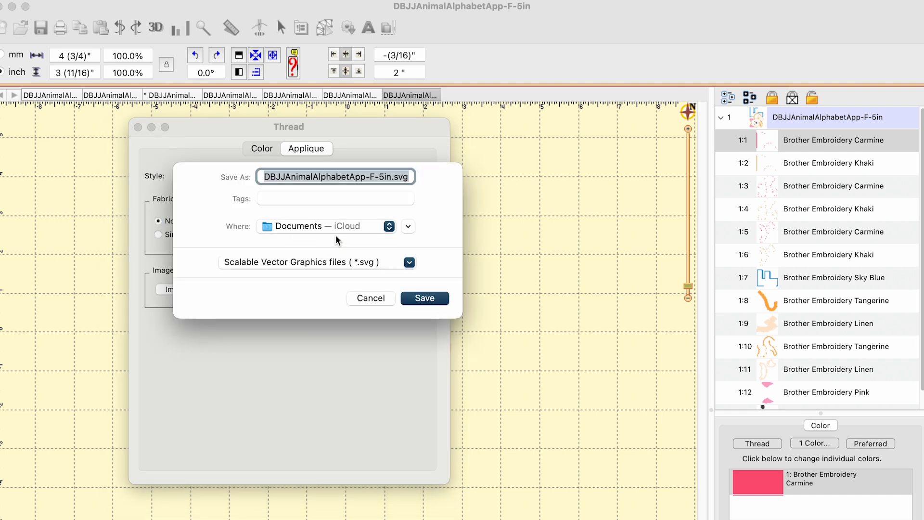
{"action": "type", "text": "FLetter"}
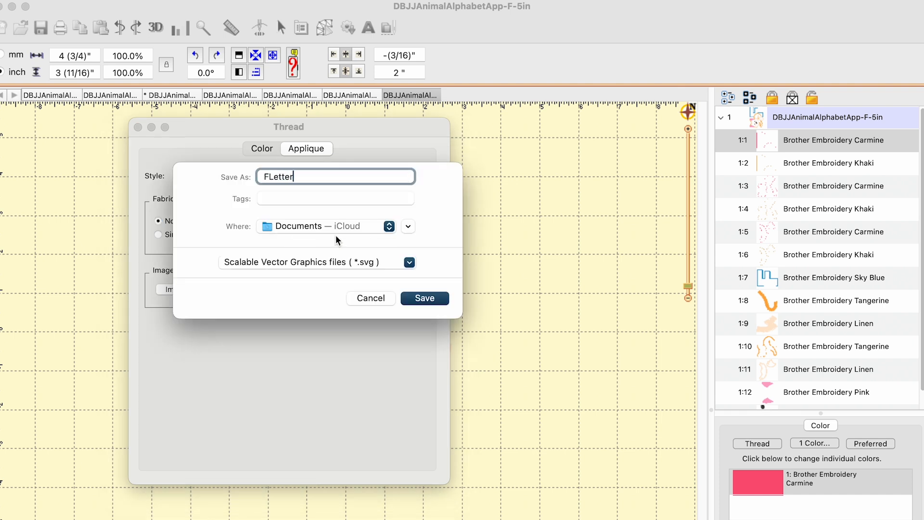
{"action": "left_click", "coordinate": [388, 226]}
{"action": "left_click", "coordinate": [319, 412]}
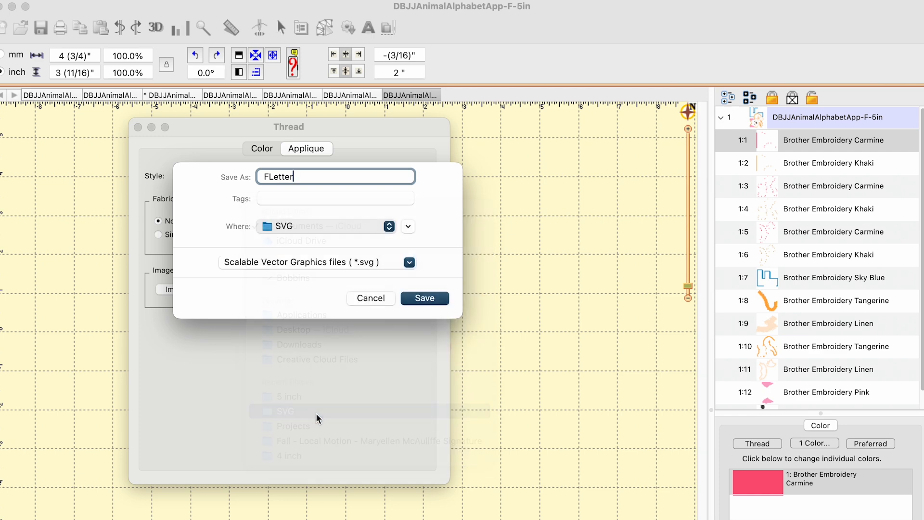
{"action": "left_click", "coordinate": [427, 301]}
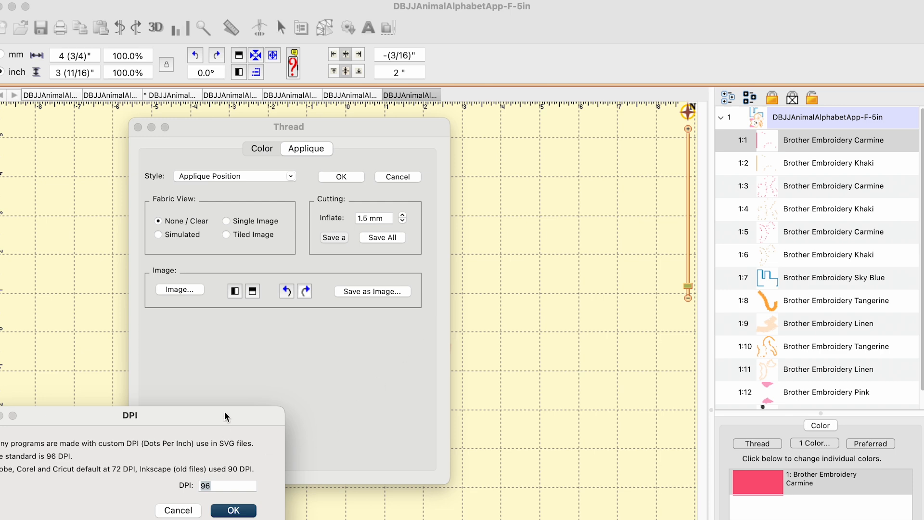
{"action": "left_click_drag", "start_coordinate": [226, 417], "coordinate": [348, 269]}
{"action": "left_click", "coordinate": [356, 364]}
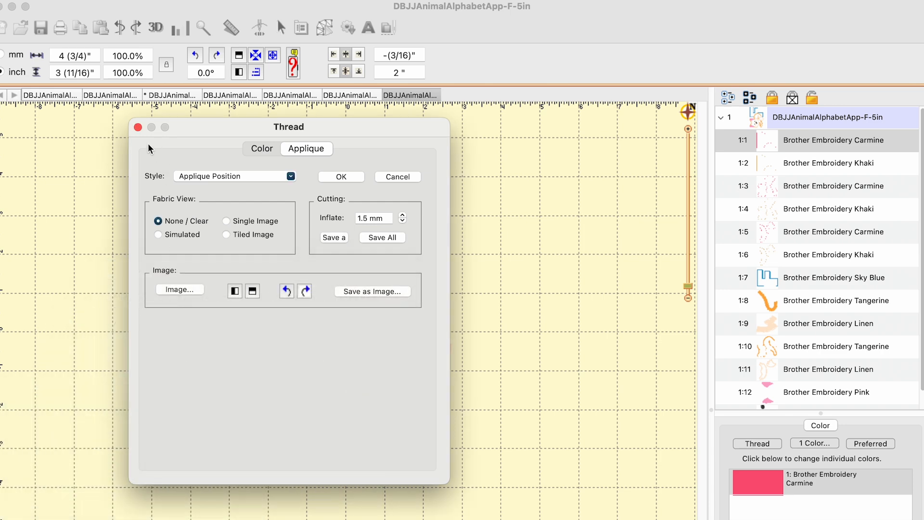
{"action": "left_click", "coordinate": [137, 128]}
Set color 1:3, the Carmine outline of the fox body, to the Applique Position style.
{"action": "left_click", "coordinate": [821, 164]}
{"action": "left_click", "coordinate": [821, 187]}
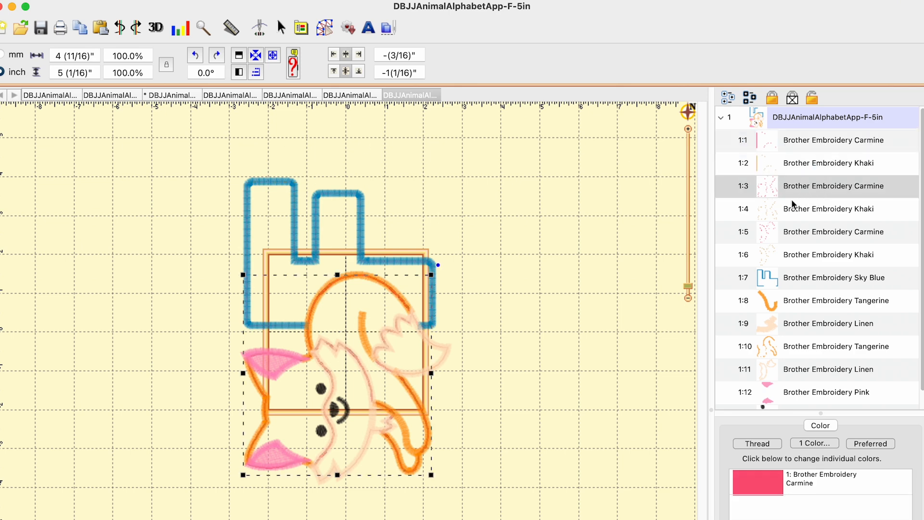
{"action": "left_click", "coordinate": [842, 166]}
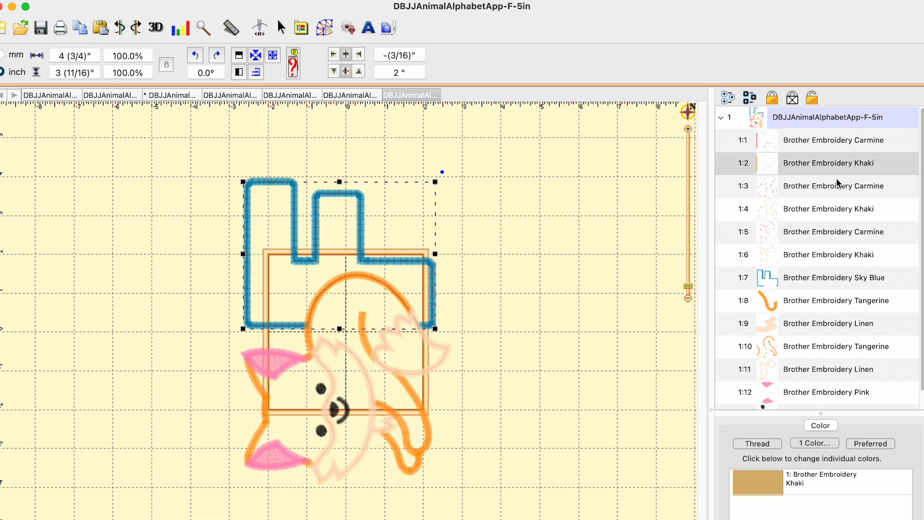
{"action": "left_click", "coordinate": [837, 184]}
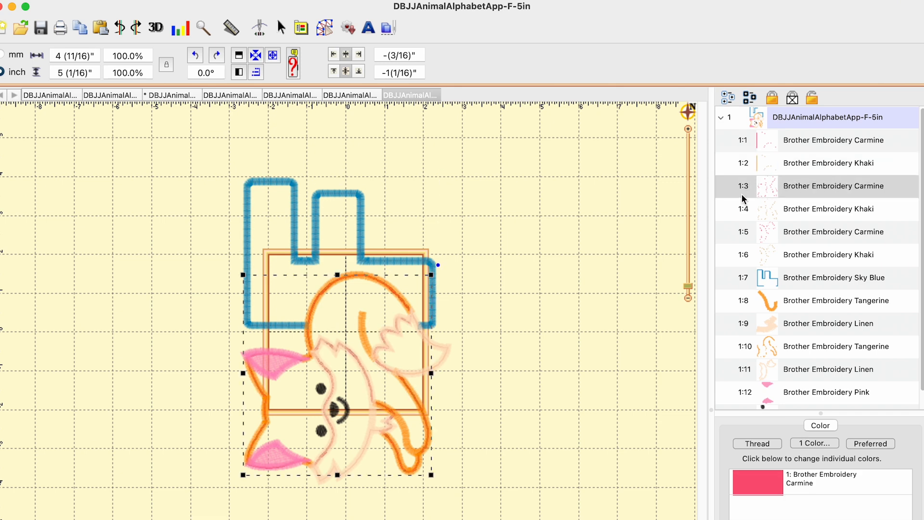
{"action": "left_click", "coordinate": [765, 487]}
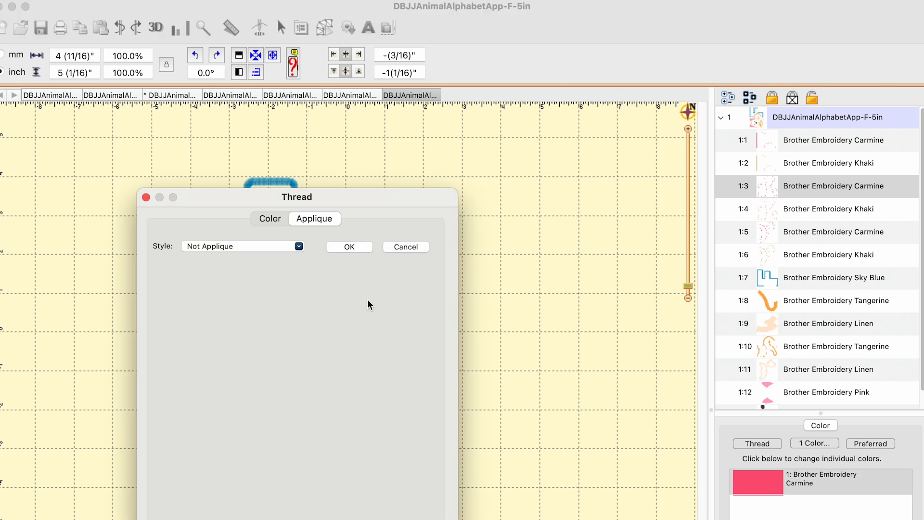
{"action": "left_click", "coordinate": [299, 246]}
{"action": "left_click", "coordinate": [235, 272]}
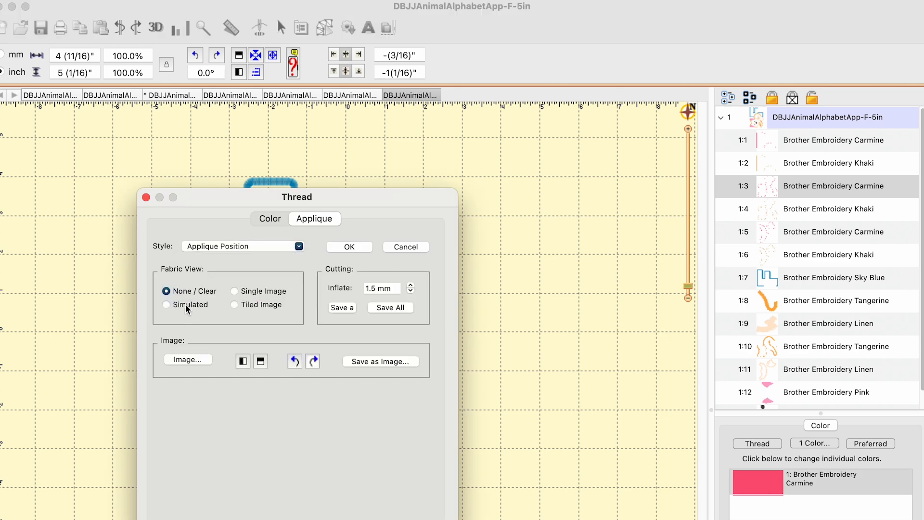
{"action": "left_click_drag", "start_coordinate": [355, 200], "coordinate": [361, 169]}
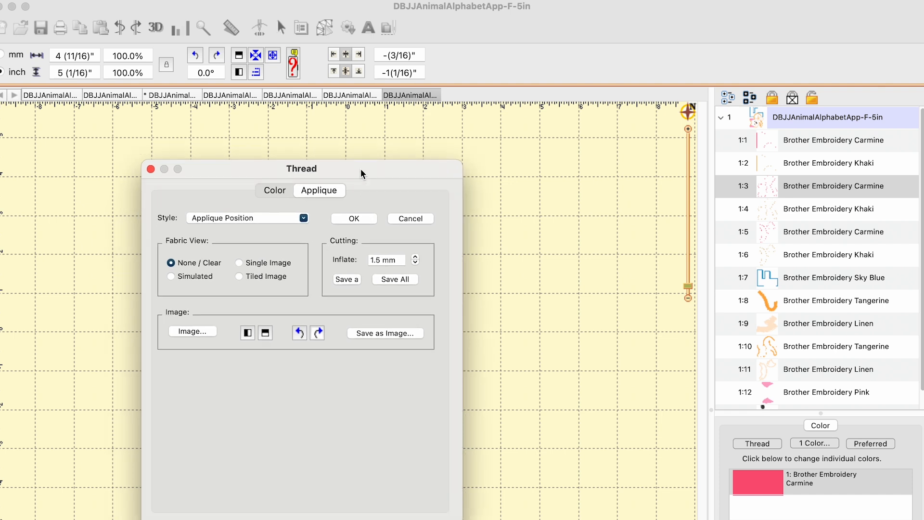
Save the fox body's cutting shape as FFoxBody in SVG format to the SVG folder at 96 DPI and close the thread settings.
{"action": "left_click", "coordinate": [351, 280]}
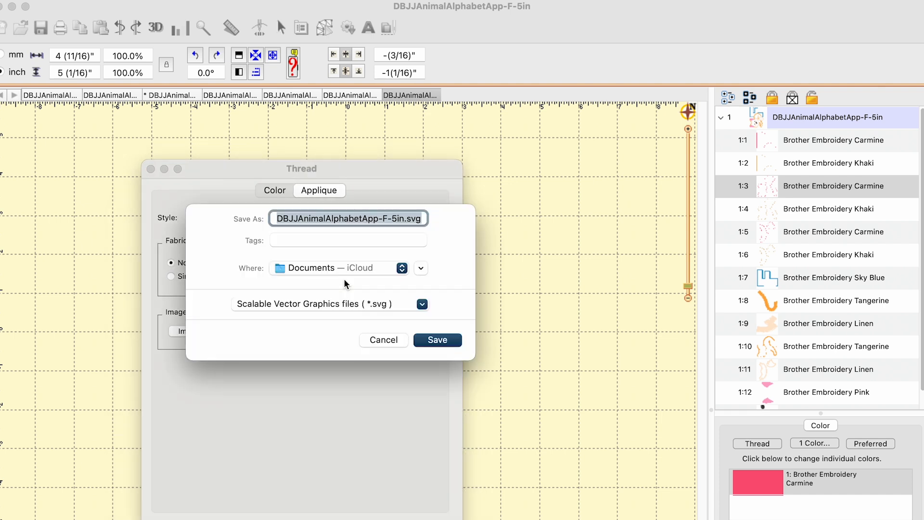
{"action": "type", "text": "FFoxBody"}
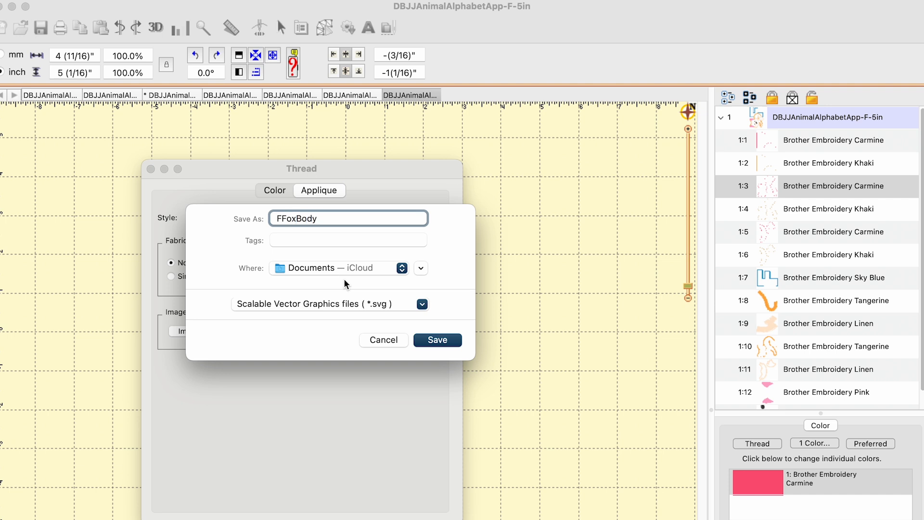
{"action": "left_click", "coordinate": [401, 270]}
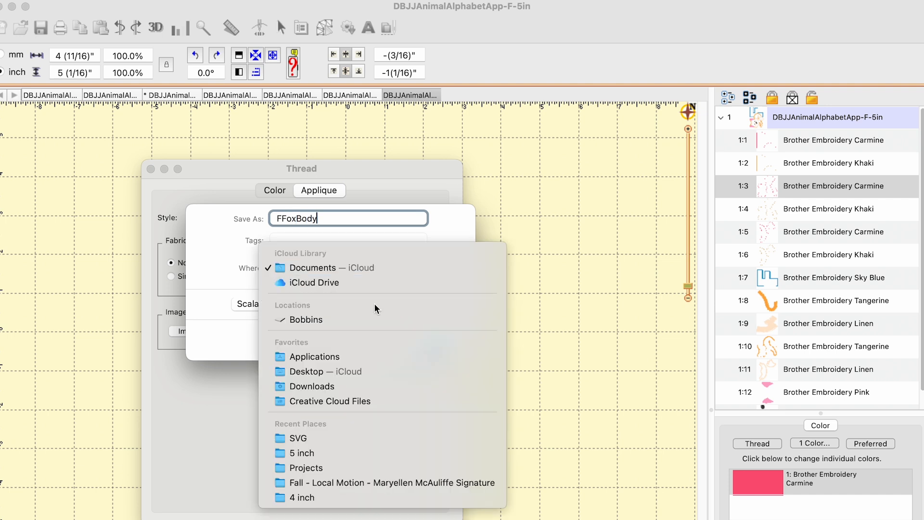
{"action": "left_click", "coordinate": [340, 438]}
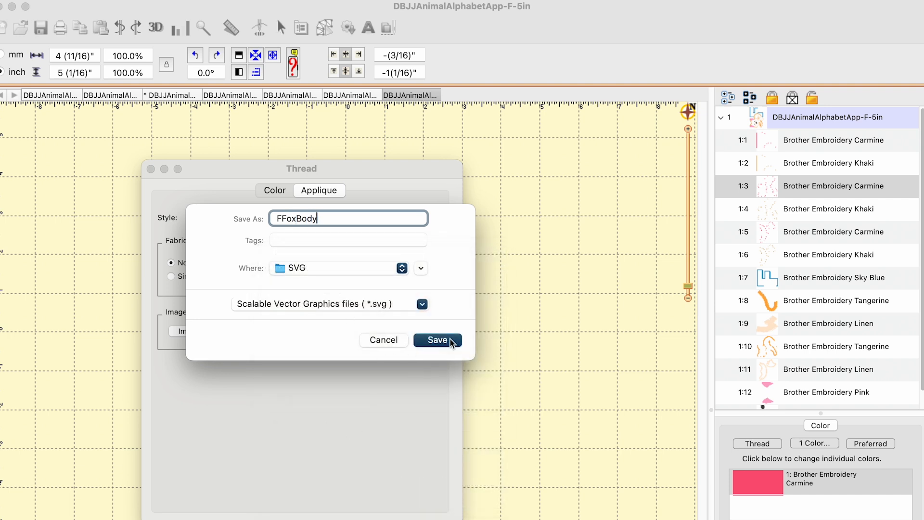
{"action": "left_click", "coordinate": [437, 340]}
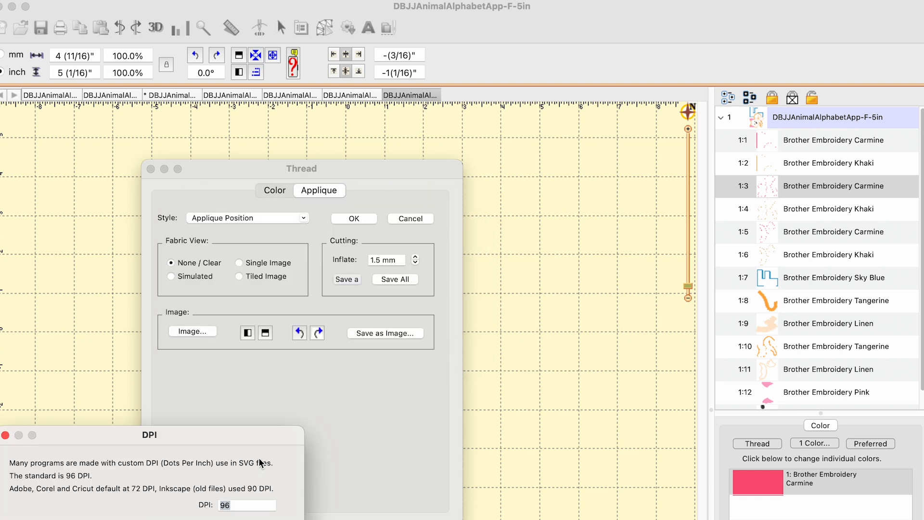
{"action": "left_click", "coordinate": [307, 453]}
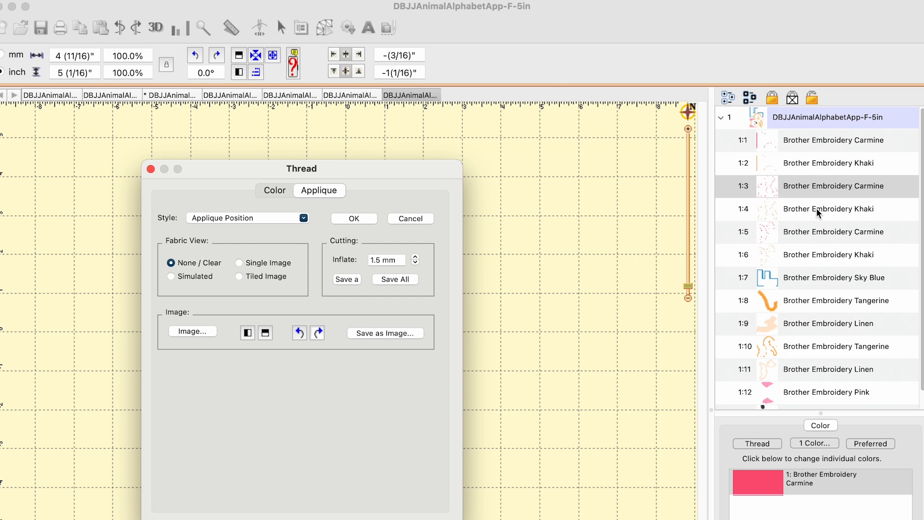
{"action": "left_click", "coordinate": [150, 169]}
Set color 1:5, the Carmine outline of the fox's face and tail tip, to the Applique Position style.
{"action": "left_click", "coordinate": [825, 212]}
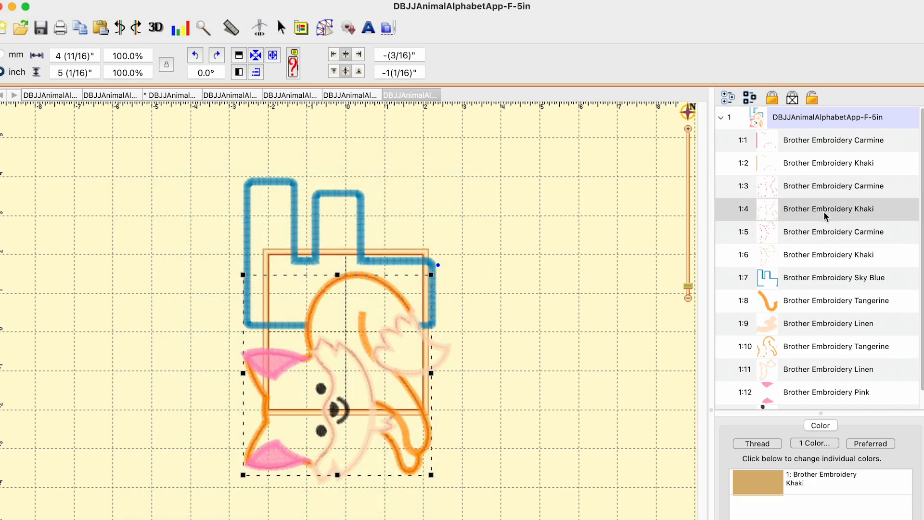
{"action": "left_click", "coordinate": [823, 232]}
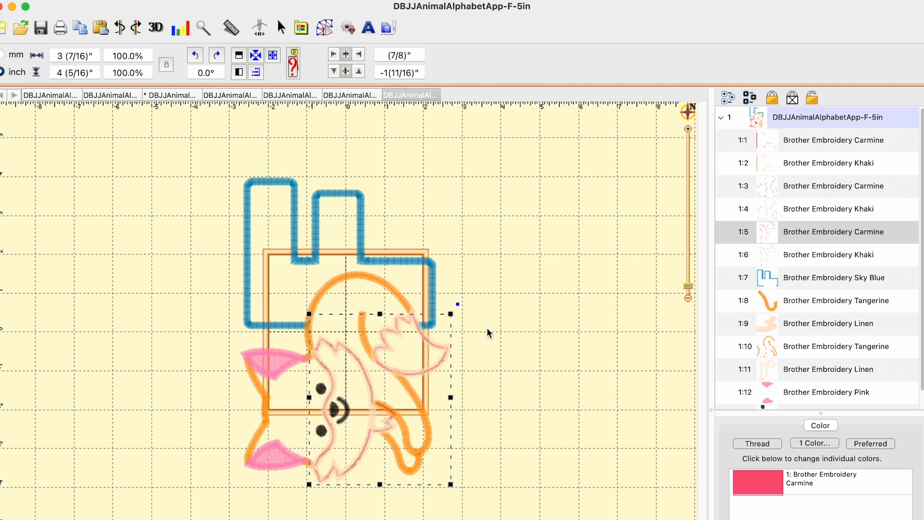
{"action": "left_click", "coordinate": [769, 496]}
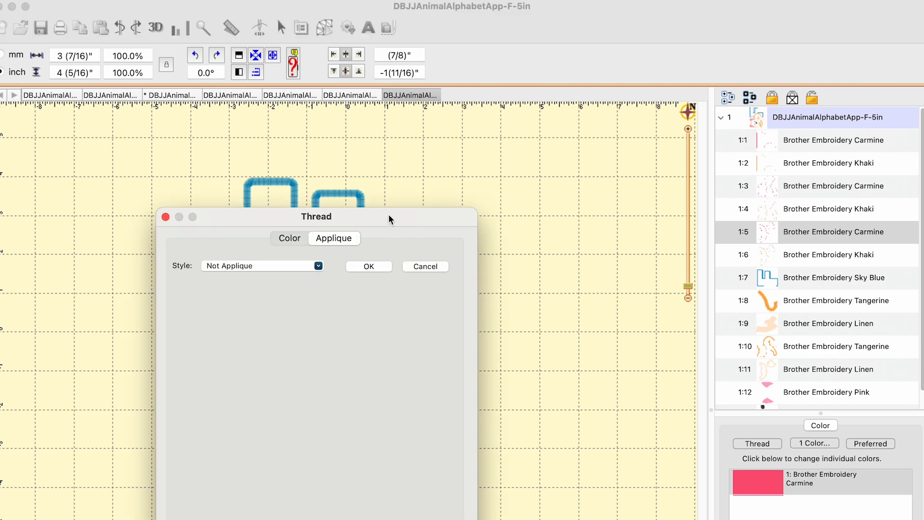
{"action": "left_click", "coordinate": [318, 267]}
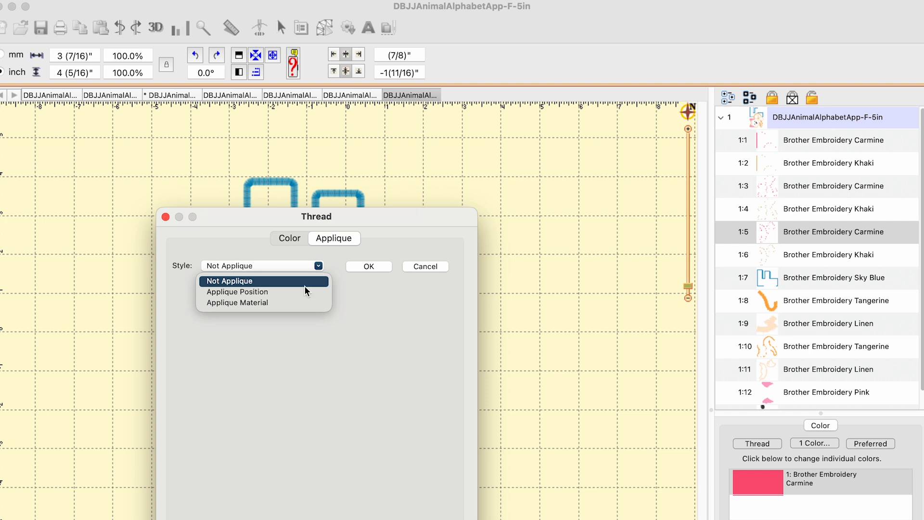
{"action": "left_click", "coordinate": [244, 292]}
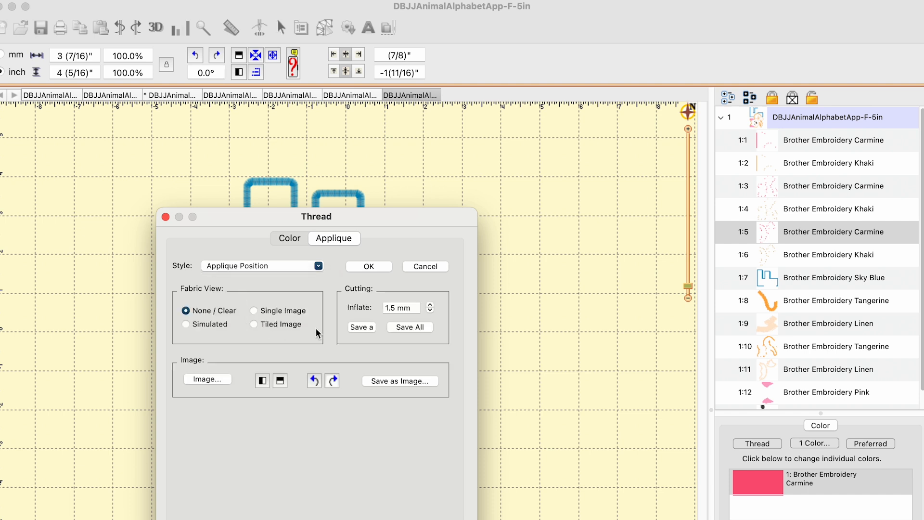
Save the fox face and tail tip's cutting shape as FFoxFaceAndTail in SVG format to the SVG folder, accepting the DPI setting.
{"action": "left_click", "coordinate": [360, 327]}
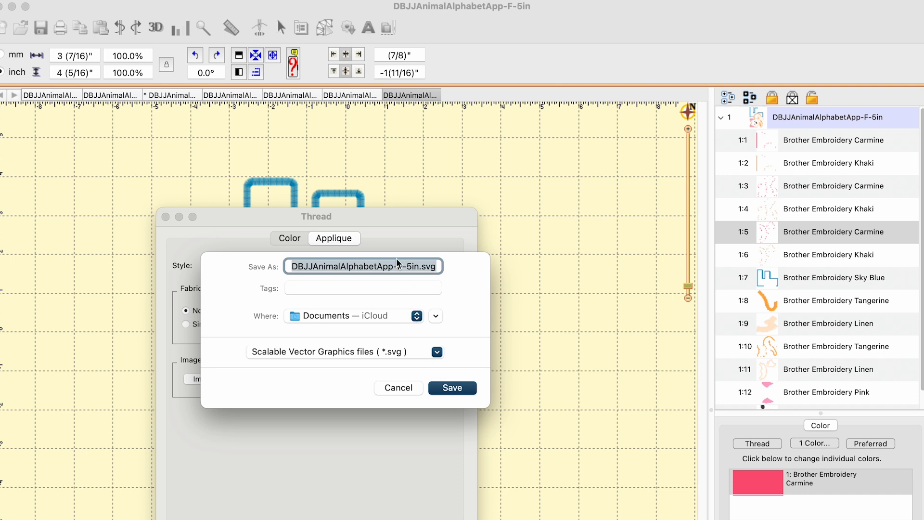
{"action": "left_click", "coordinate": [417, 319]}
{"action": "left_click", "coordinate": [347, 486]}
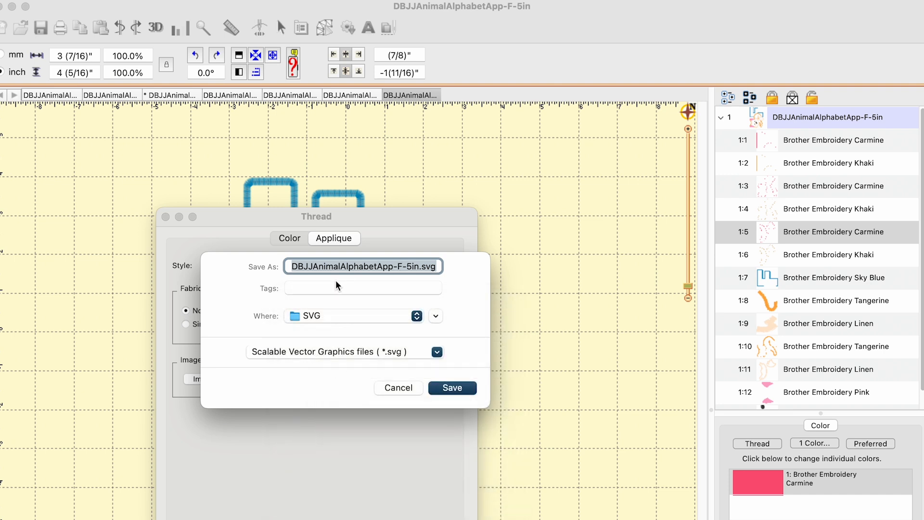
{"action": "type", "text": "FFoxFaceAndTai"}
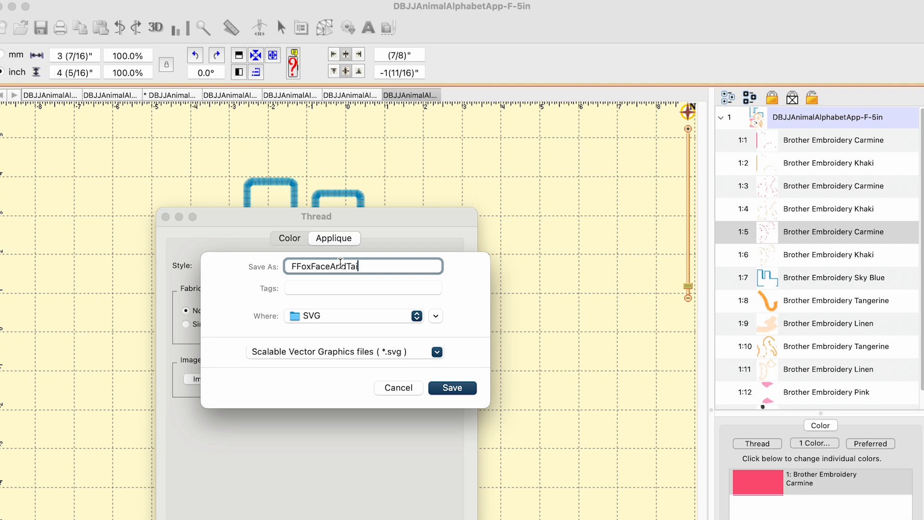
{"action": "type", "text": "l"}
{"action": "left_click", "coordinate": [462, 389]}
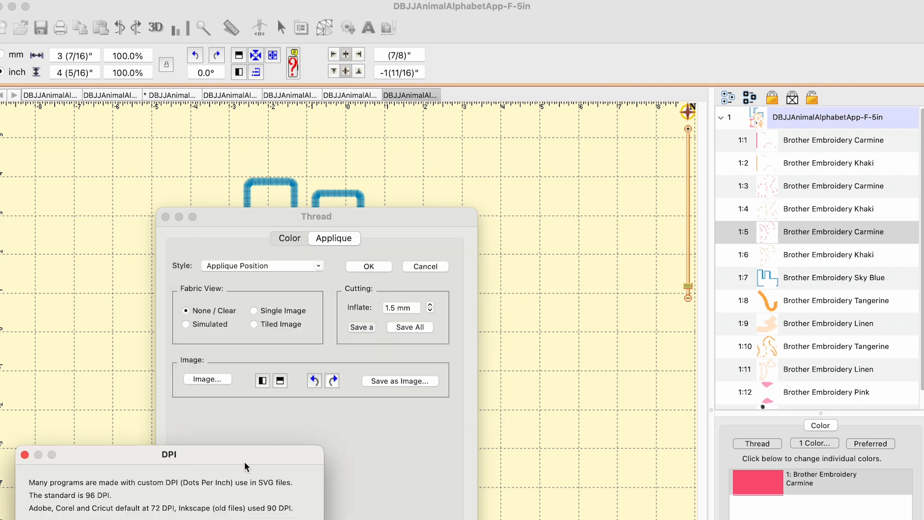
{"action": "left_click_drag", "start_coordinate": [246, 463], "coordinate": [263, 369]}
{"action": "left_click", "coordinate": [291, 454]}
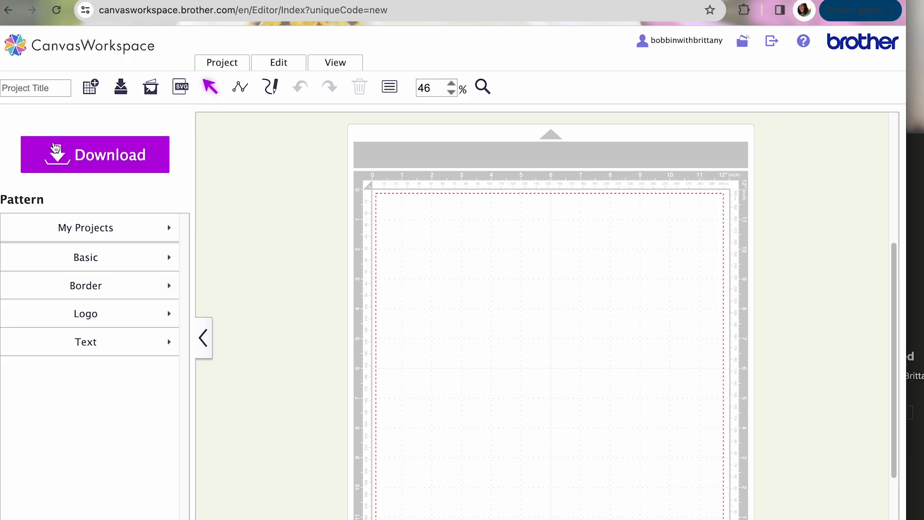
In CanvasWorkspace, import EElephant.SVG from the SVG folder and place the elephant in the lower-left area of the cutting mat.
{"action": "left_click", "coordinate": [185, 92]}
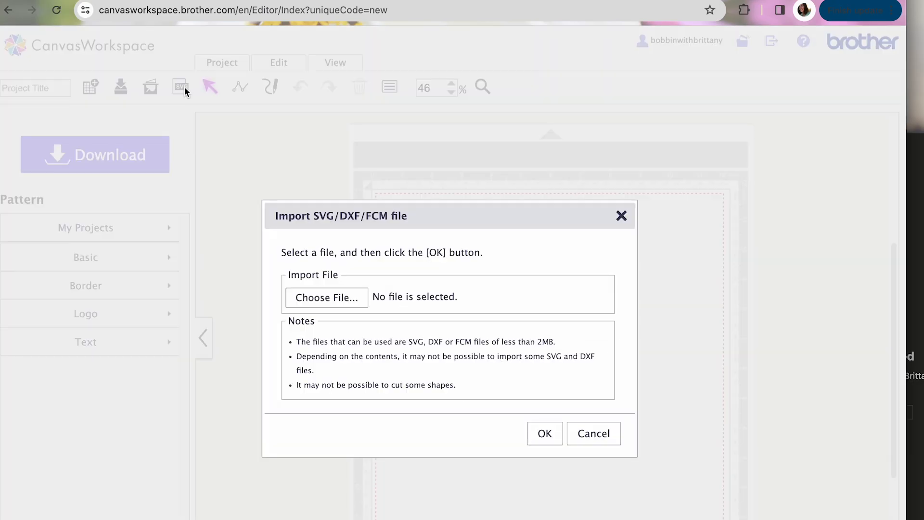
{"action": "left_click", "coordinate": [330, 296]}
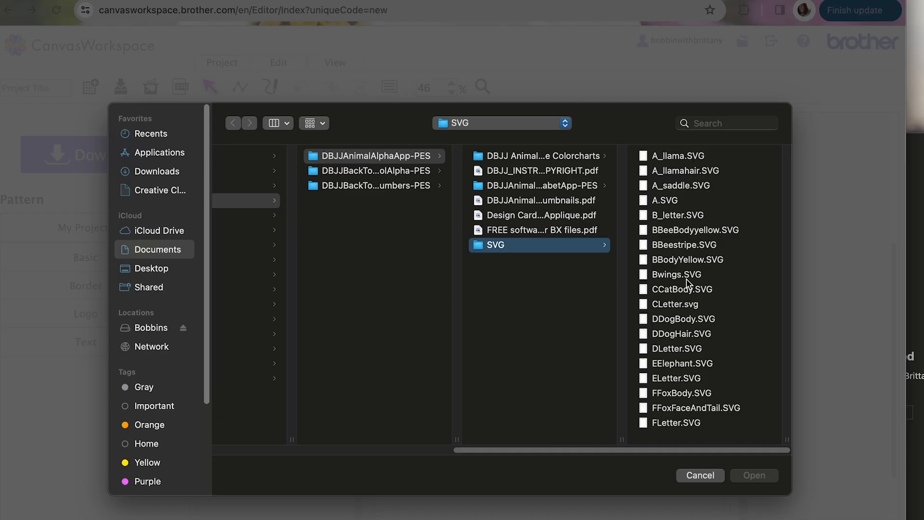
{"action": "left_click", "coordinate": [676, 362]}
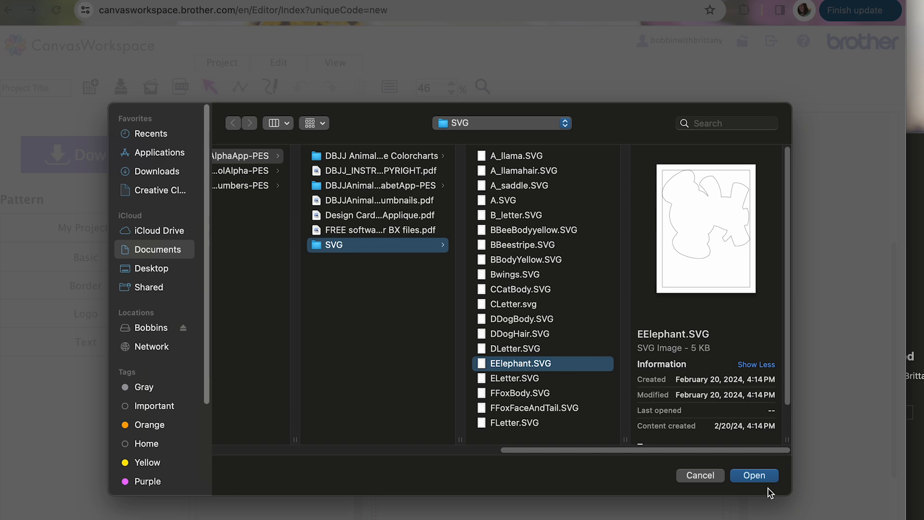
{"action": "left_click", "coordinate": [754, 475]}
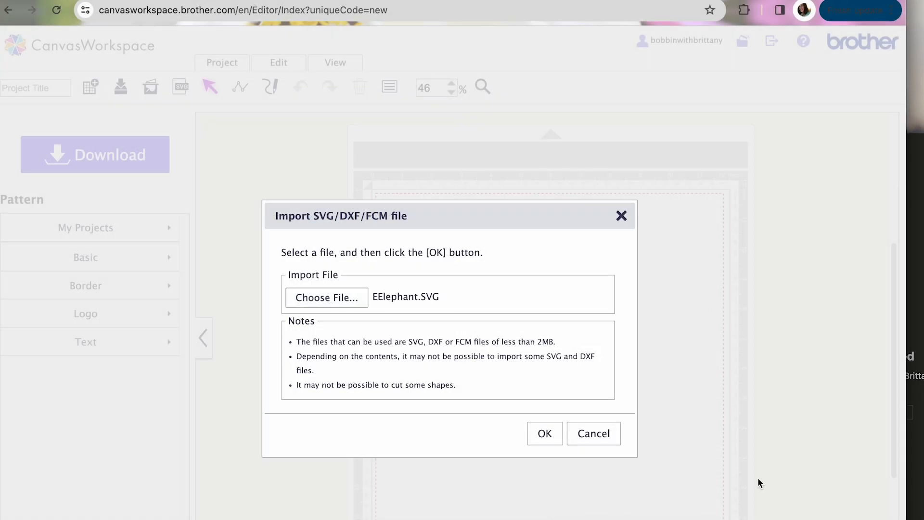
{"action": "left_click", "coordinate": [545, 434]}
{"action": "left_click_drag", "start_coordinate": [479, 265], "coordinate": [479, 441]}
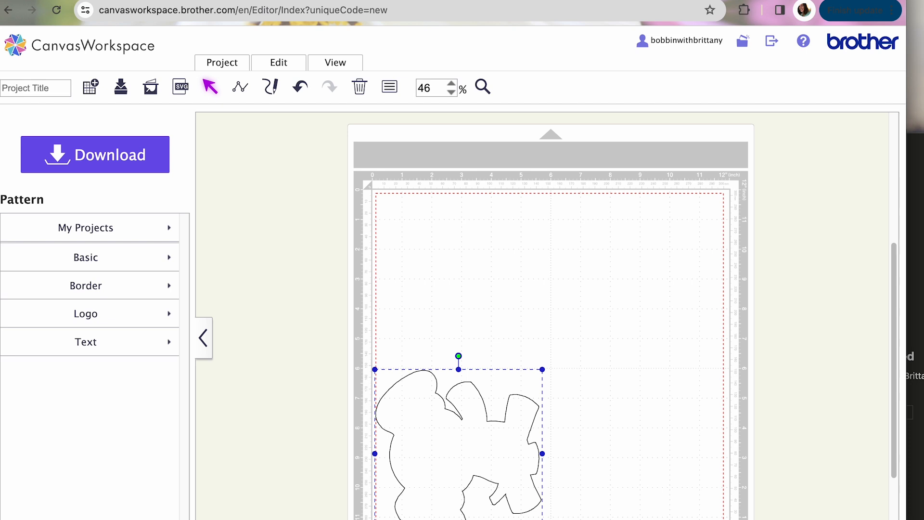
{"action": "scroll", "coordinate": [550, 315], "scroll_direction": "down", "scroll_amount": 2}
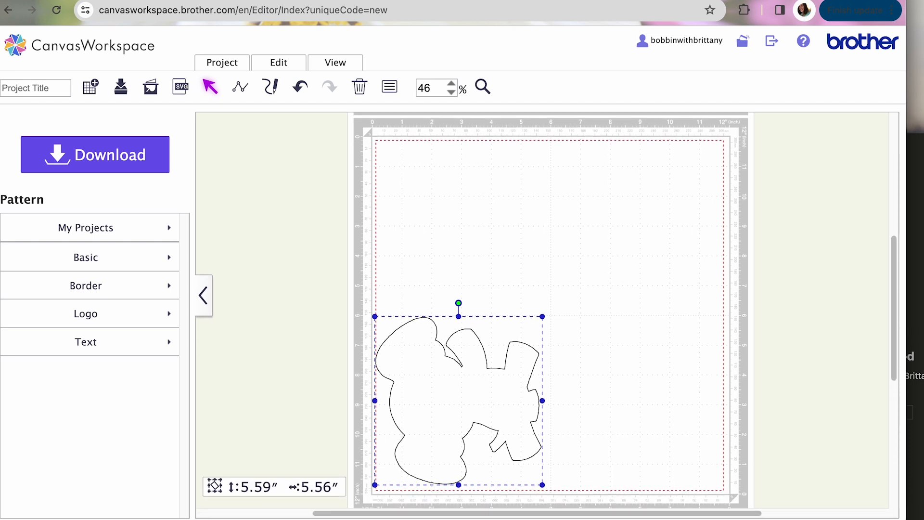
Import ELetter.SVG and park the letter E shape outside the cutting mat, beside its upper-left corner.
{"action": "left_click", "coordinate": [181, 88]}
{"action": "left_click", "coordinate": [310, 248]}
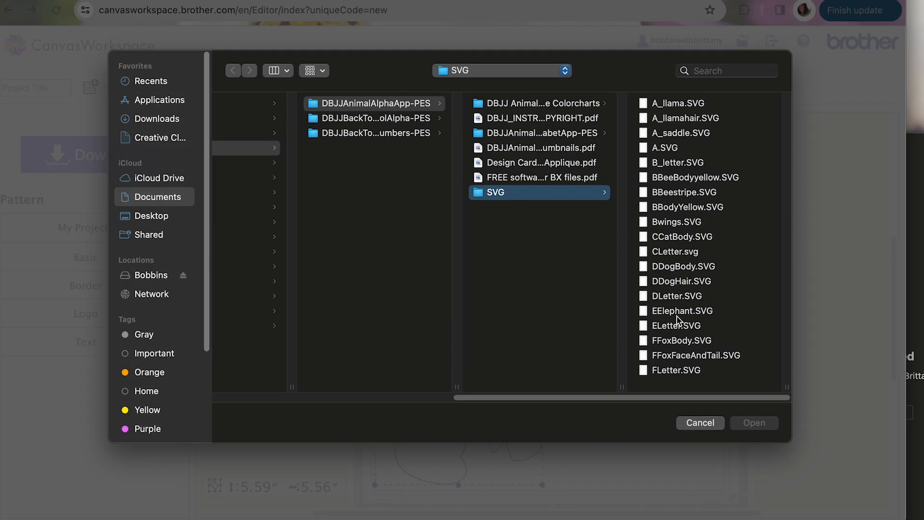
{"action": "left_click", "coordinate": [678, 314]}
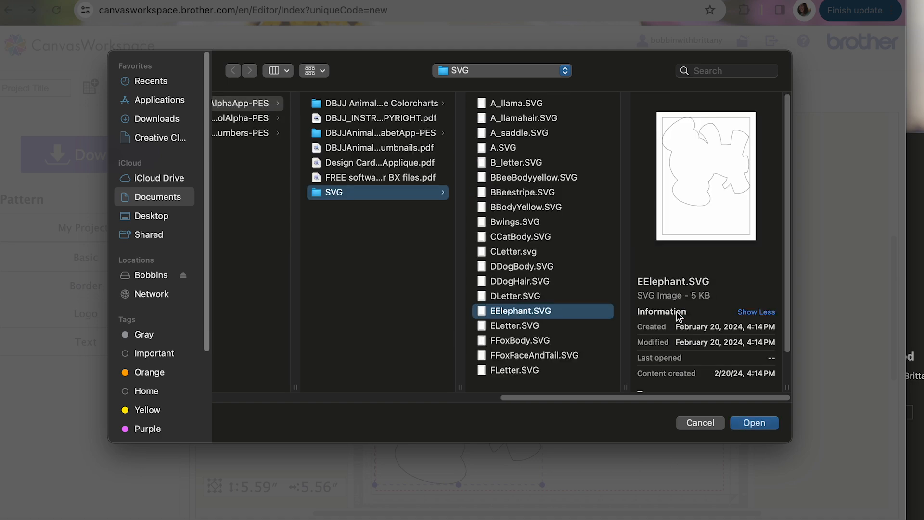
{"action": "left_click", "coordinate": [522, 327]}
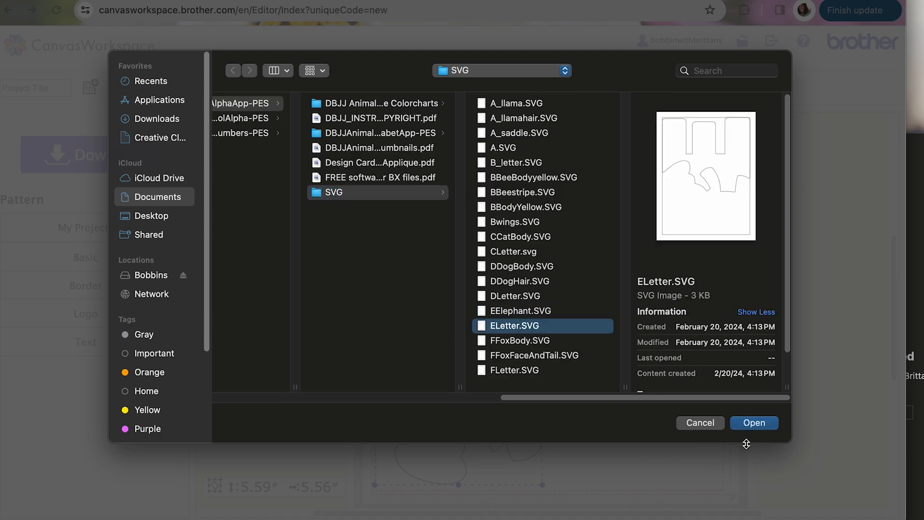
{"action": "left_click", "coordinate": [754, 423]}
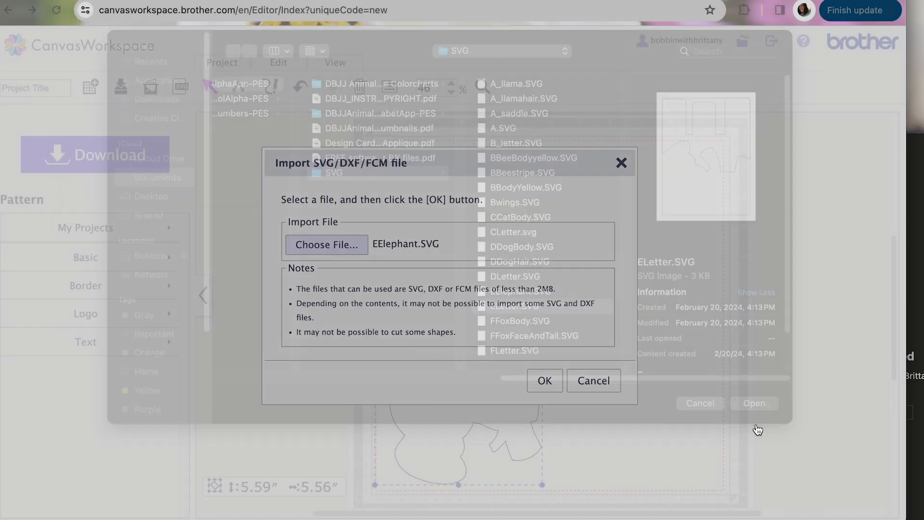
{"action": "left_click", "coordinate": [545, 380]}
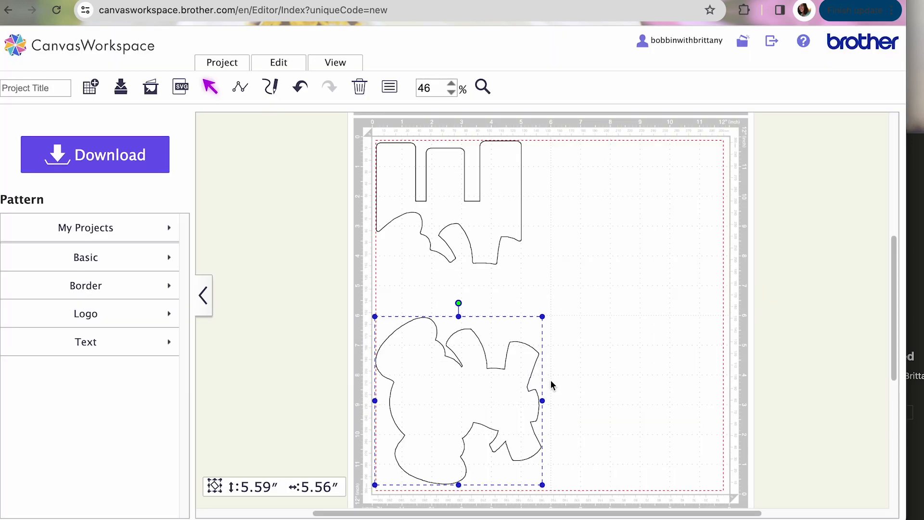
{"action": "left_click_drag", "start_coordinate": [484, 214], "coordinate": [308, 203]}
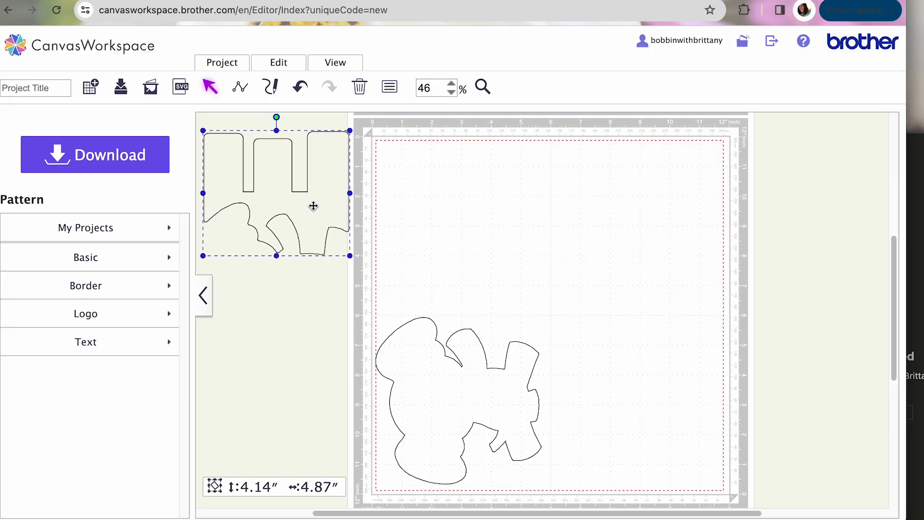
Import FFoxBody.SVG and move both fox pieces together into the lower-right area of the mat, beside the elephant.
{"action": "left_click", "coordinate": [181, 87]}
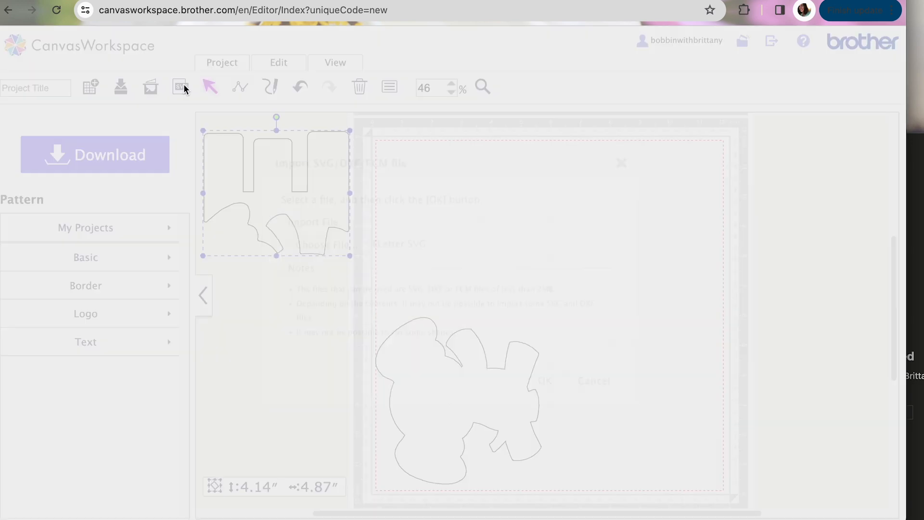
{"action": "left_click", "coordinate": [357, 247]}
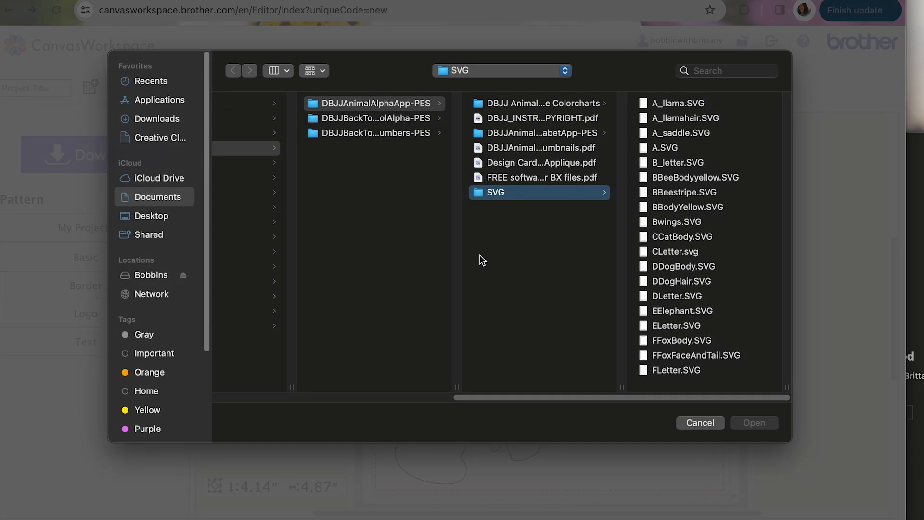
{"action": "left_click", "coordinate": [683, 340]}
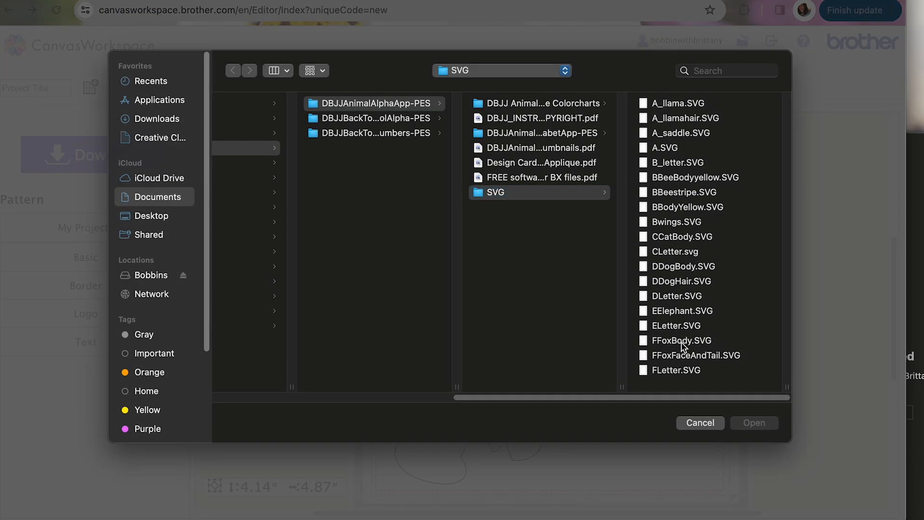
{"action": "left_click", "coordinate": [753, 423]}
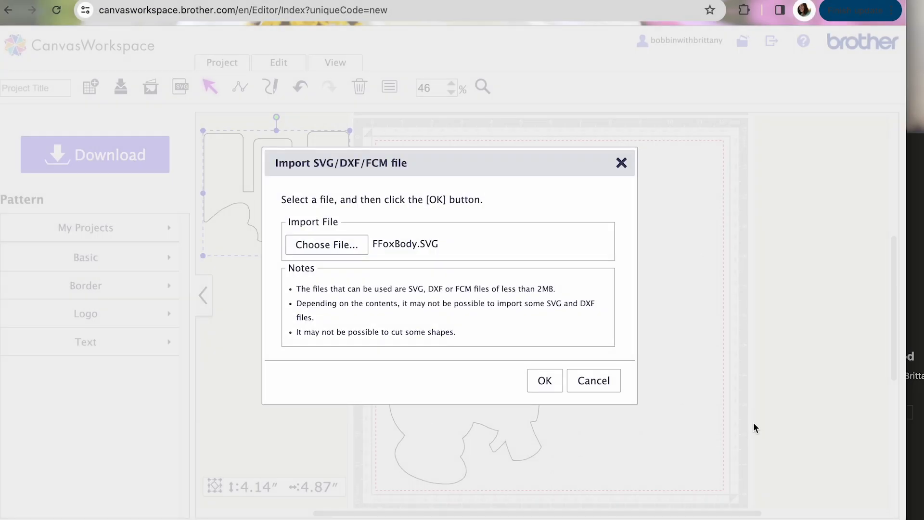
{"action": "left_click", "coordinate": [544, 380]}
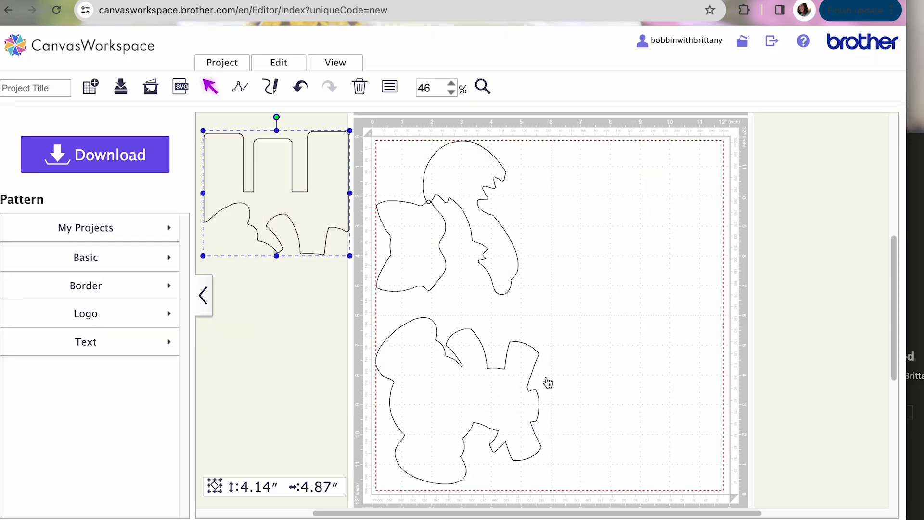
{"action": "left_click_drag", "start_coordinate": [388, 162], "coordinate": [528, 300]}
{"action": "left_click_drag", "start_coordinate": [495, 256], "coordinate": [678, 430]}
Shift the fox's curved body-and-tail piece slightly right so it sits apart from the head piece.
{"action": "left_click", "coordinate": [764, 413]}
{"action": "left_click", "coordinate": [669, 412]}
{"action": "left_click_drag", "start_coordinate": [672, 410], "coordinate": [684, 412]}
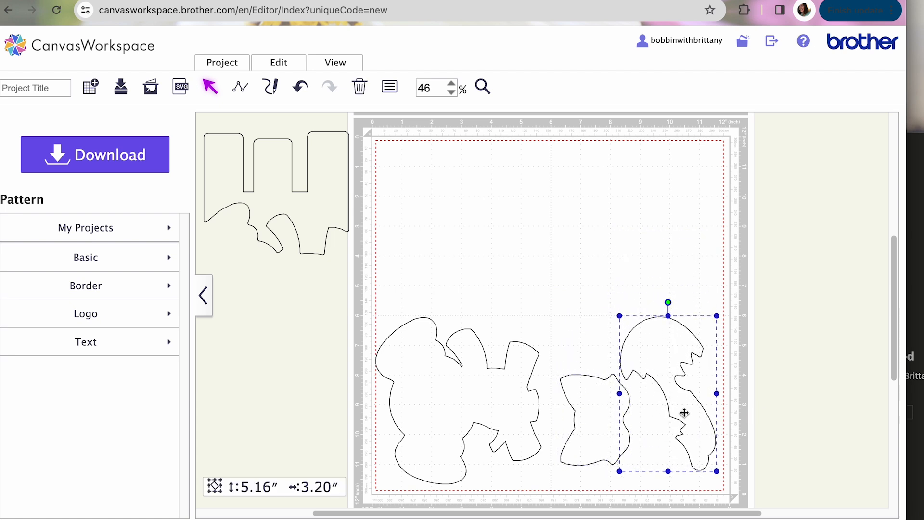
{"action": "left_click", "coordinate": [811, 399]}
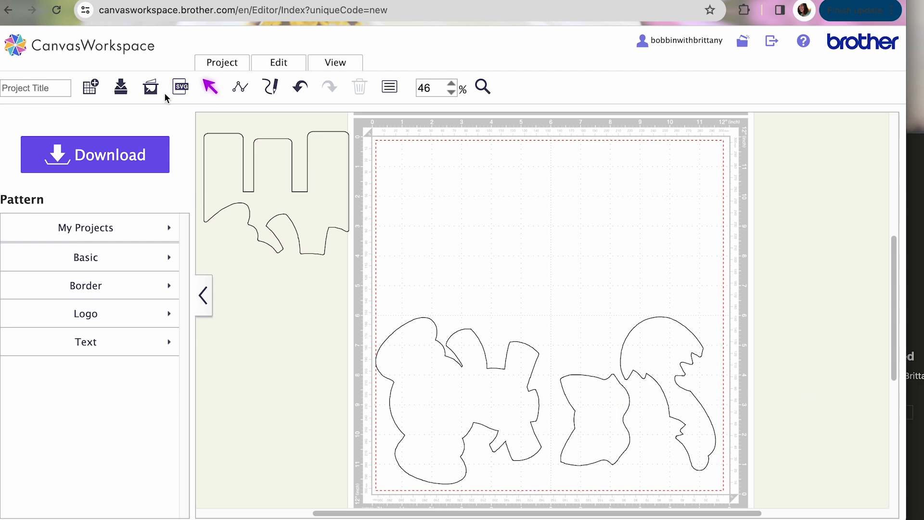
Import FFoxFaceAndTail.SVG and park both the face and tail-tip pieces outside the mat, beyond its right edge.
{"action": "left_click", "coordinate": [181, 88]}
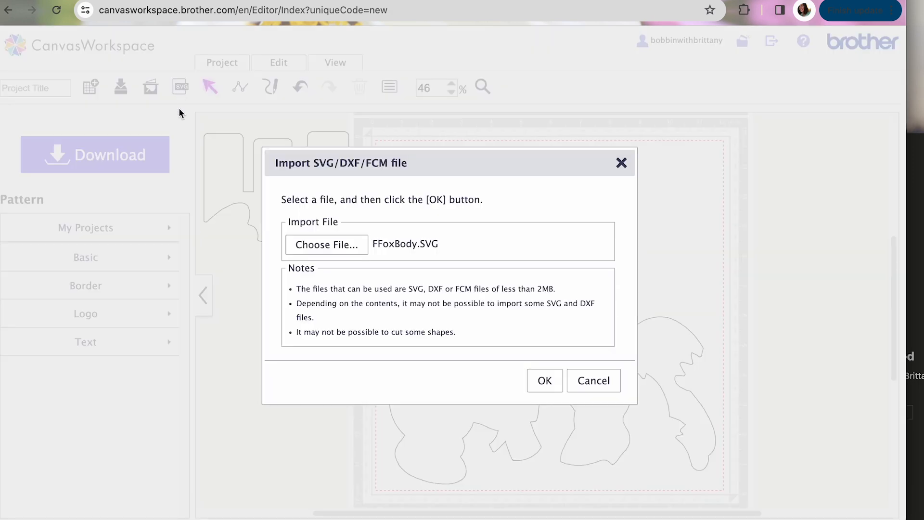
{"action": "left_click", "coordinate": [340, 250]}
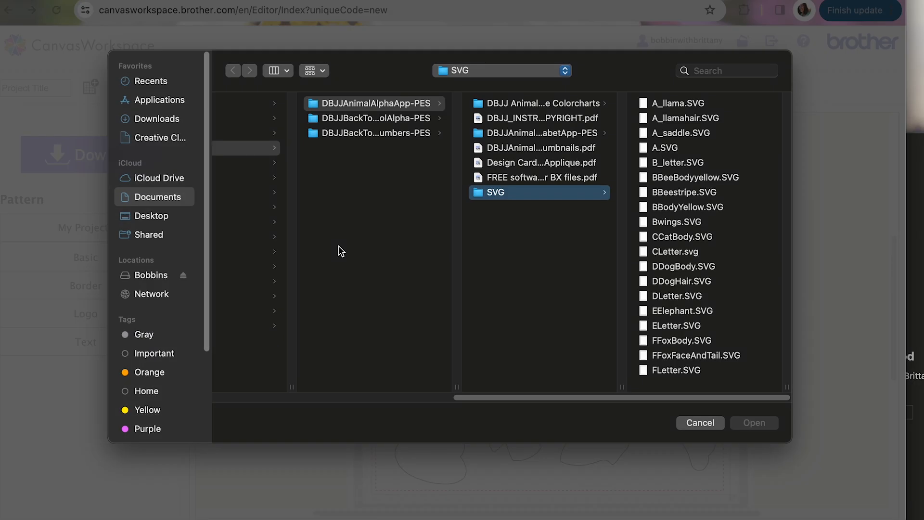
{"action": "left_click", "coordinate": [681, 356]}
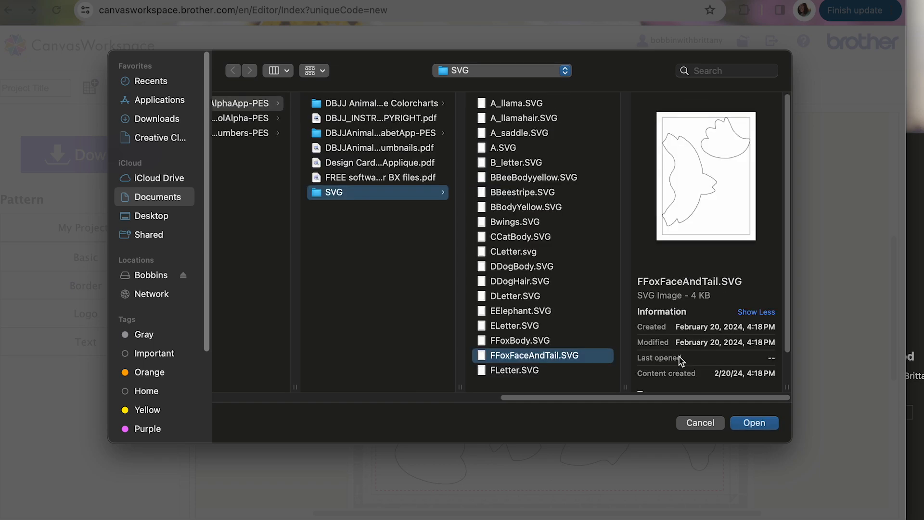
{"action": "left_click", "coordinate": [754, 422]}
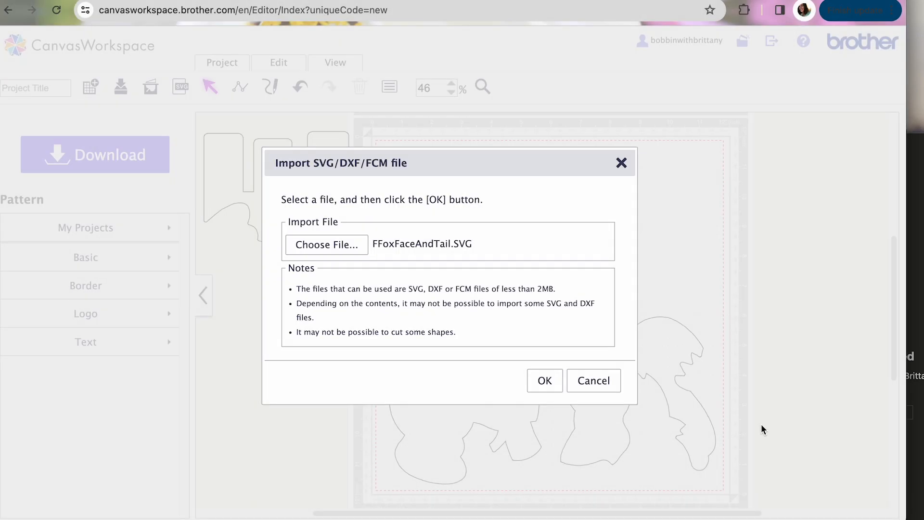
{"action": "left_click", "coordinate": [544, 381]}
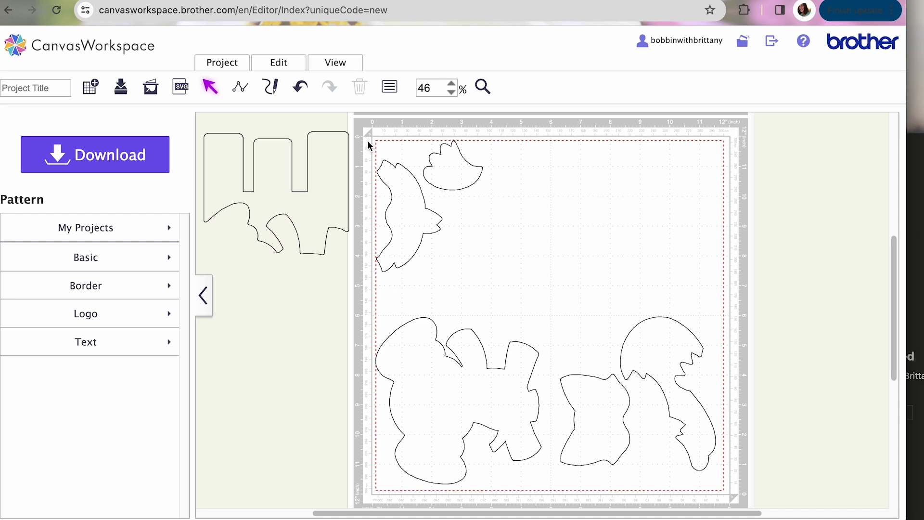
{"action": "left_click_drag", "start_coordinate": [368, 143], "coordinate": [505, 243]}
{"action": "left_click_drag", "start_coordinate": [423, 220], "coordinate": [795, 278]}
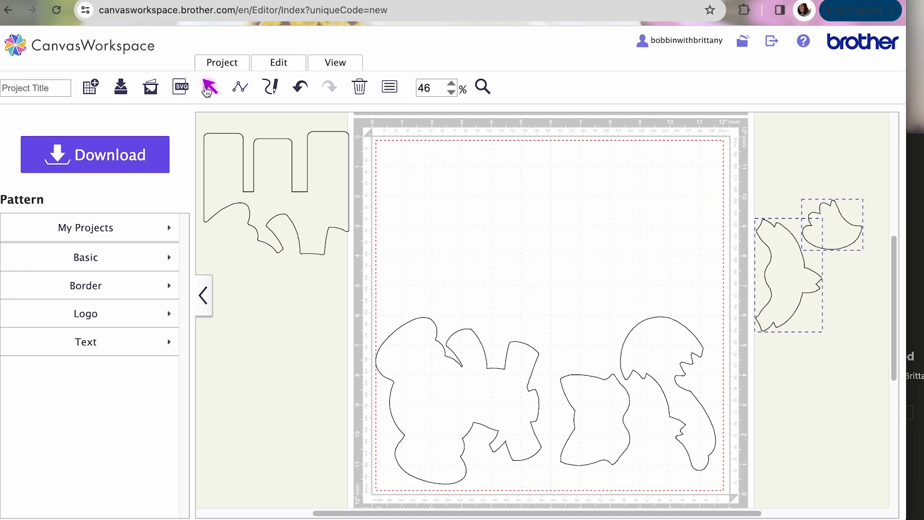
Import FLetter.SVG and move the letter F shape into the mat's upper-right corner, above the fox pieces.
{"action": "left_click", "coordinate": [182, 88]}
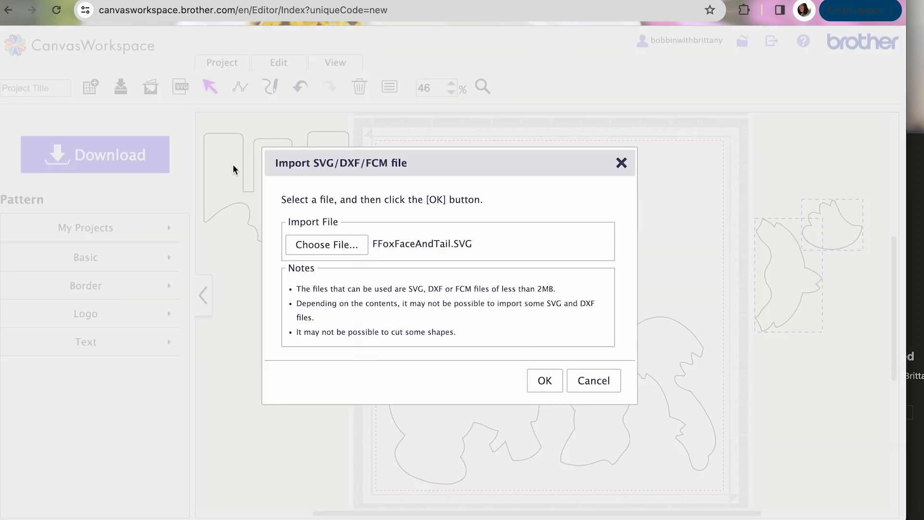
{"action": "left_click", "coordinate": [326, 251]}
{"action": "left_click", "coordinate": [683, 371]}
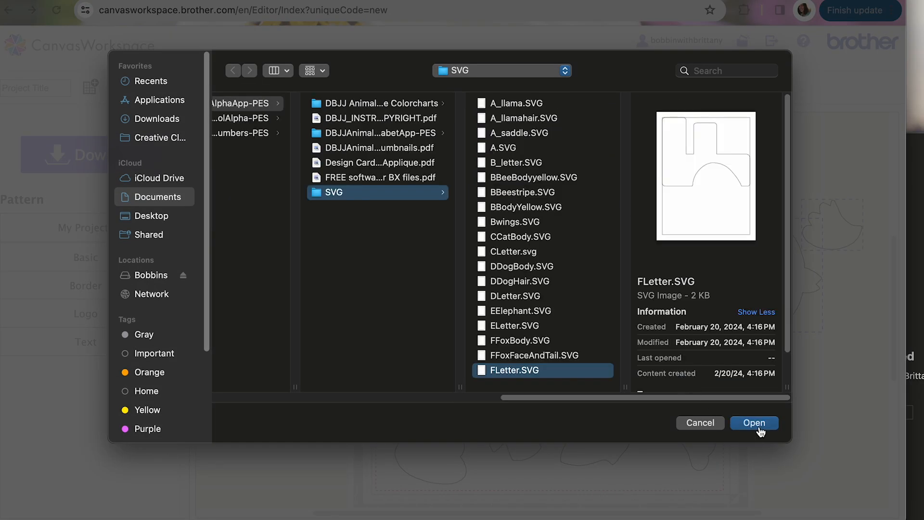
{"action": "left_click", "coordinate": [754, 423]}
{"action": "left_click", "coordinate": [539, 383]}
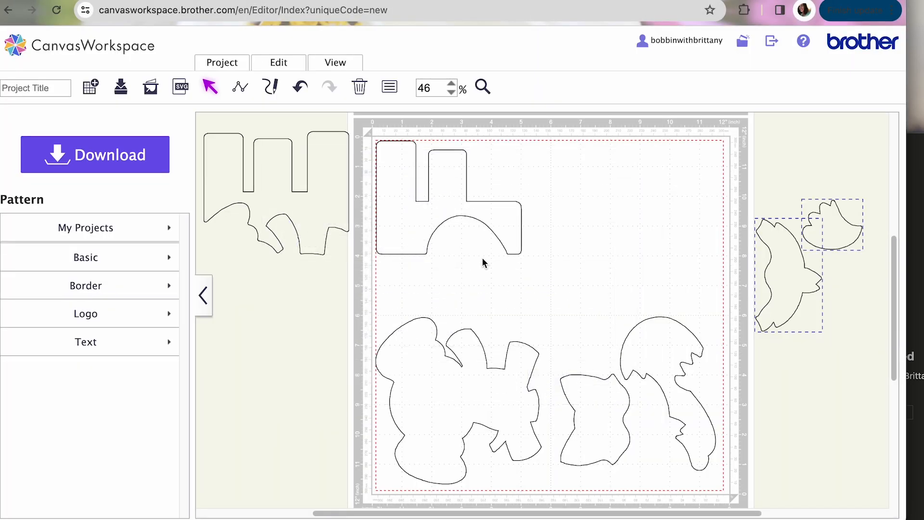
{"action": "left_click_drag", "start_coordinate": [366, 134], "coordinate": [484, 268]}
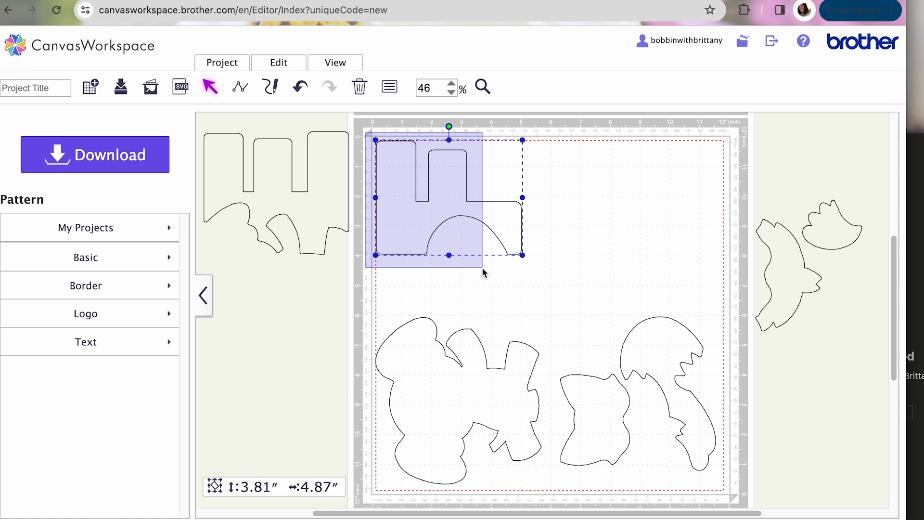
{"action": "left_click_drag", "start_coordinate": [431, 215], "coordinate": [628, 219]}
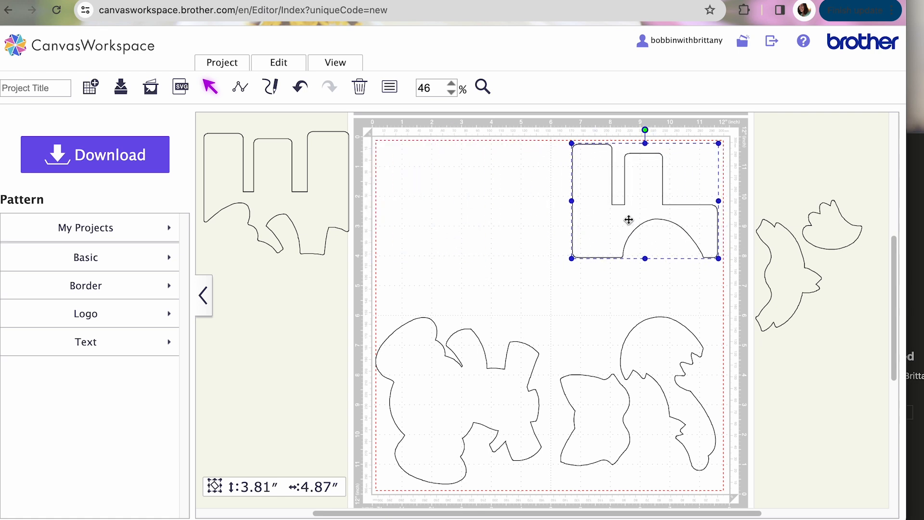
Rotate the fox's body-and-tail piece, and place the face and tail-tip pieces, turned horizontally, on the mat below the letter F.
{"action": "left_click", "coordinate": [665, 356]}
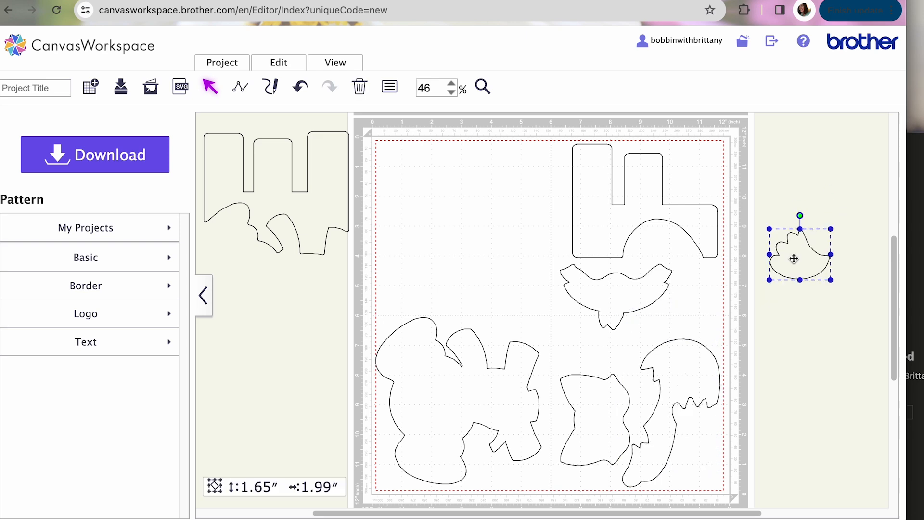
{"action": "left_click_drag", "start_coordinate": [802, 262], "coordinate": [693, 299]}
{"action": "left_click_drag", "start_coordinate": [693, 258], "coordinate": [694, 307]}
{"action": "left_click", "coordinate": [617, 300]}
Nudge the fox's head and body-and-tail pieces so they sit side by side below the face piece.
{"action": "left_click", "coordinate": [677, 382]}
{"action": "left_click", "coordinate": [596, 413]}
{"action": "left_click_drag", "start_coordinate": [596, 412], "coordinate": [590, 409]}
{"action": "left_click", "coordinate": [663, 409]}
{"action": "left_click_drag", "start_coordinate": [663, 409], "coordinate": [662, 409]}
Move the letter E pieces into the mat's upper-left area and shift the elephant up to sit just below them.
{"action": "left_click_drag", "start_coordinate": [303, 208], "coordinate": [486, 222]}
{"action": "left_click_drag", "start_coordinate": [490, 391], "coordinate": [492, 366]}
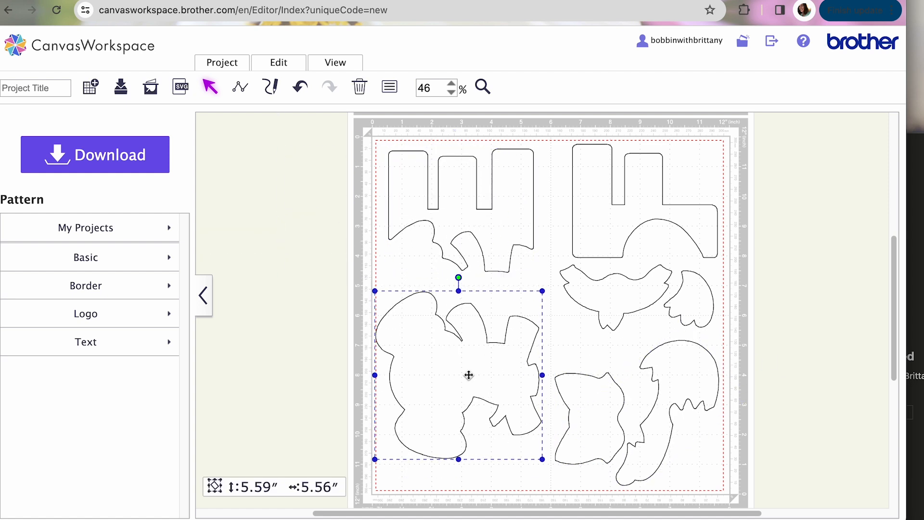
{"action": "left_click", "coordinate": [769, 417]}
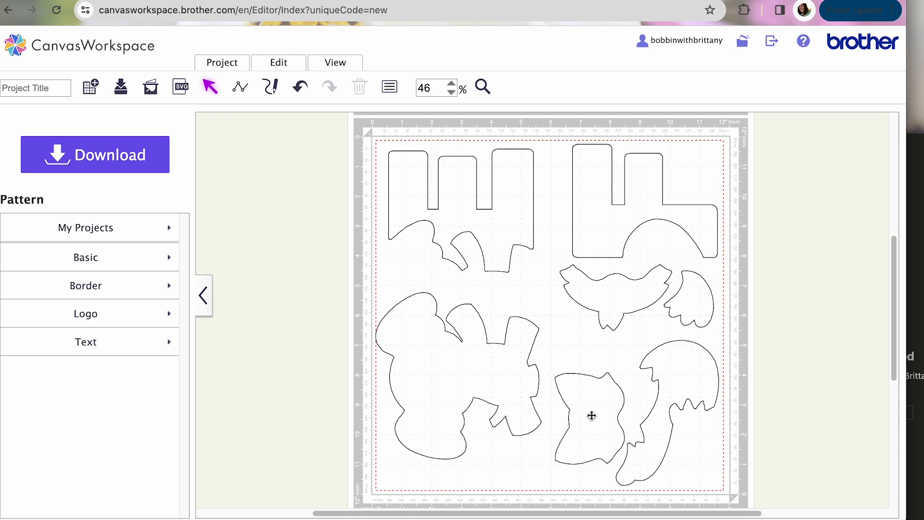
Rotate the fox's body-and-tail piece to lie horizontally and move it down to the mat's lower-right edge.
{"action": "left_click", "coordinate": [685, 383]}
{"action": "left_click_drag", "start_coordinate": [727, 353], "coordinate": [744, 428]}
{"action": "left_click_drag", "start_coordinate": [699, 408], "coordinate": [678, 447]}
Rotate the fox's head piece upright and fit it between the face piece and the body-and-tail piece, evening out the spacing.
{"action": "left_click", "coordinate": [596, 389]}
{"action": "left_click_drag", "start_coordinate": [589, 358], "coordinate": [651, 414]}
{"action": "left_click_drag", "start_coordinate": [591, 417], "coordinate": [609, 391]}
{"action": "left_click_drag", "start_coordinate": [669, 389], "coordinate": [669, 392]}
{"action": "left_click_drag", "start_coordinate": [690, 440], "coordinate": [694, 435]}
{"action": "left_click_drag", "start_coordinate": [638, 377], "coordinate": [641, 375]}
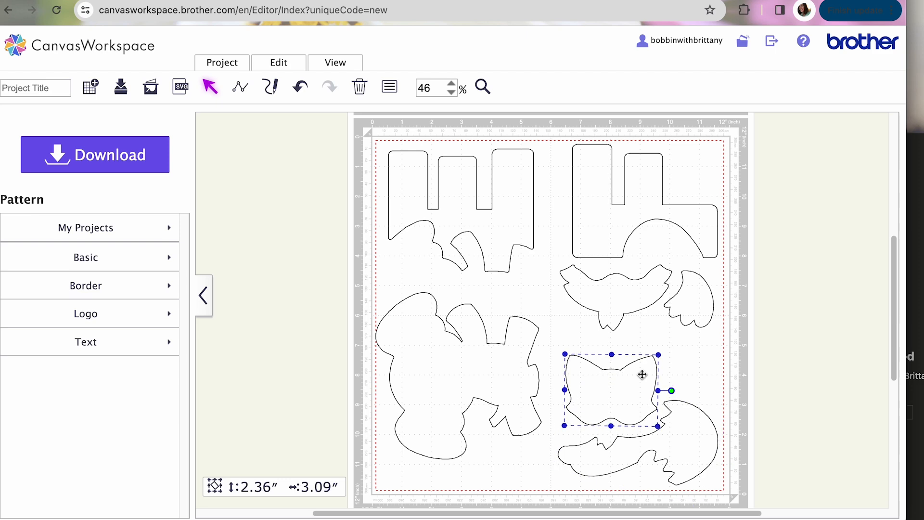
{"action": "left_click", "coordinate": [835, 429]}
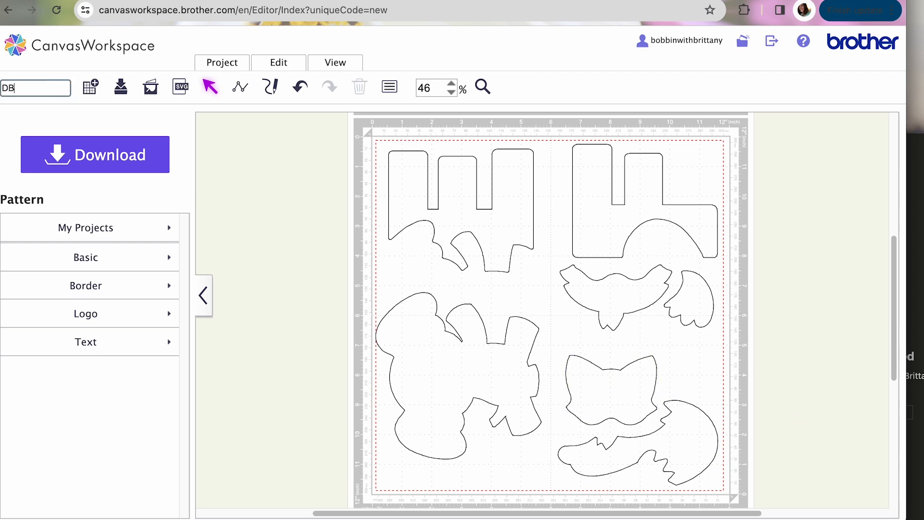
Title the project DBJJAlphabetEF and try to download it.
{"action": "type", "text": "EF"}
{"action": "left_click", "coordinate": [119, 155]}
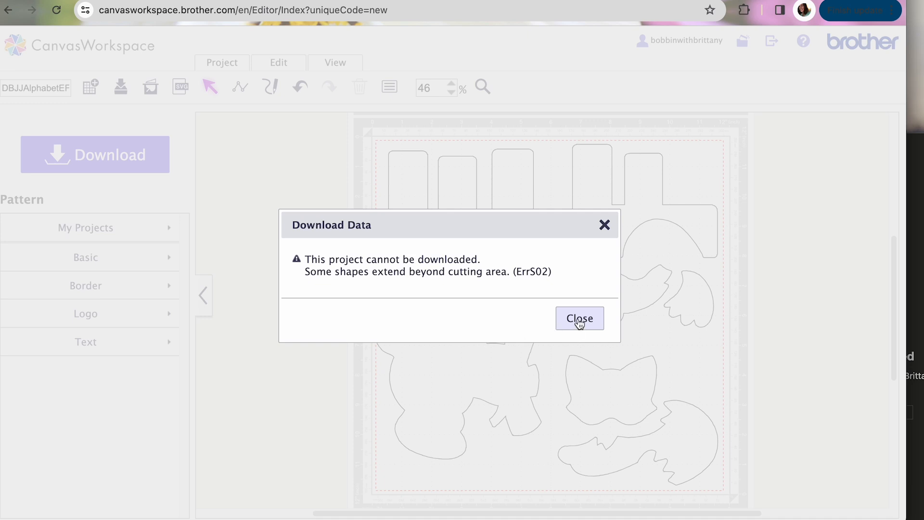
{"action": "left_click", "coordinate": [579, 319]}
Shift the fox's head and body pieces slightly up and the elephant slightly right, inside the red cutting boundary.
{"action": "left_click_drag", "start_coordinate": [606, 411], "coordinate": [604, 407]}
{"action": "left_click_drag", "start_coordinate": [415, 355], "coordinate": [420, 355]}
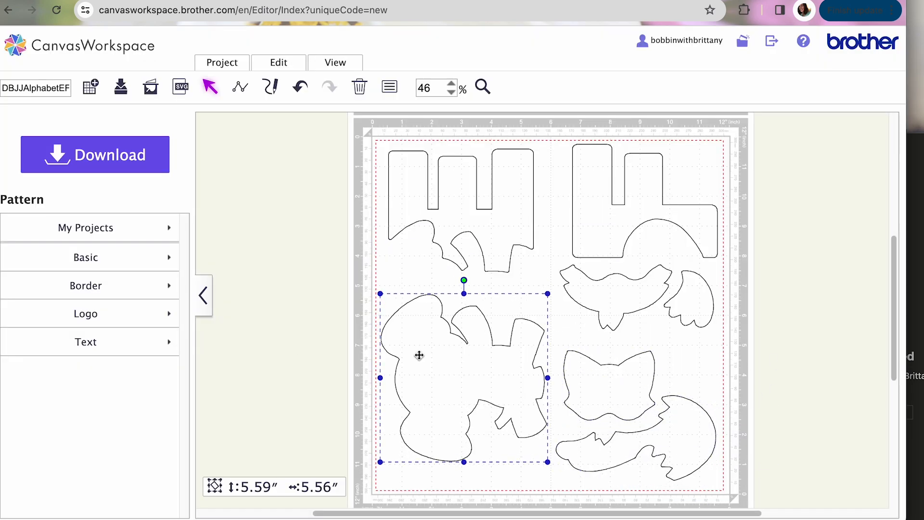
{"action": "left_click", "coordinate": [761, 398]}
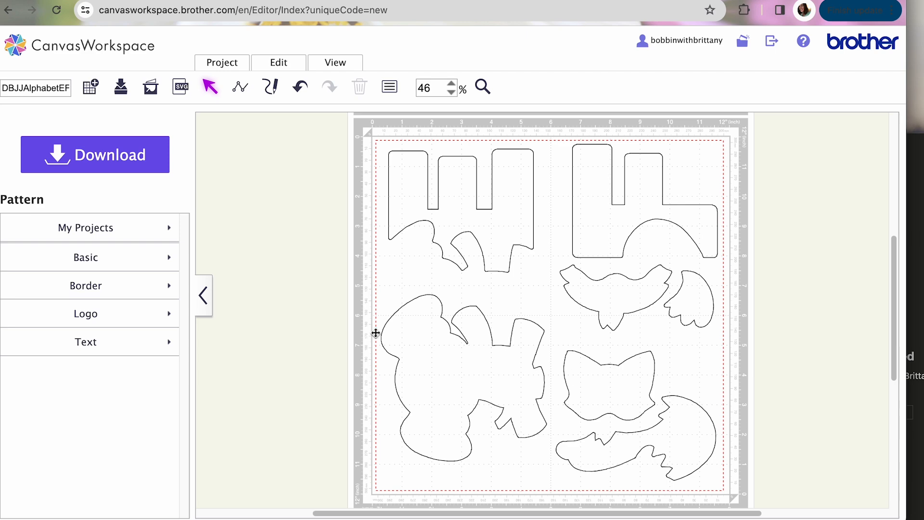
Download the project to the PC as DBJJAlphabetEF.fcm and switch to Finder's Downloads folder to select the file.
{"action": "left_click", "coordinate": [88, 158]}
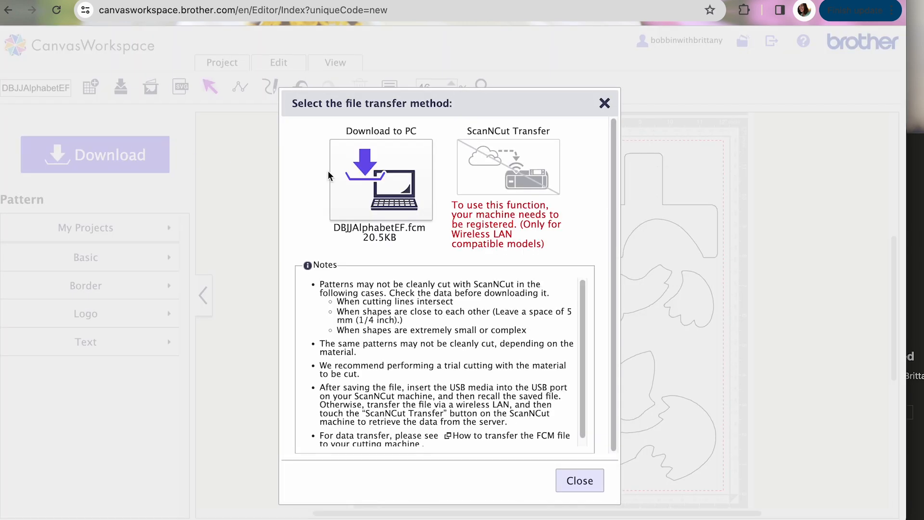
{"action": "left_click", "coordinate": [386, 187]}
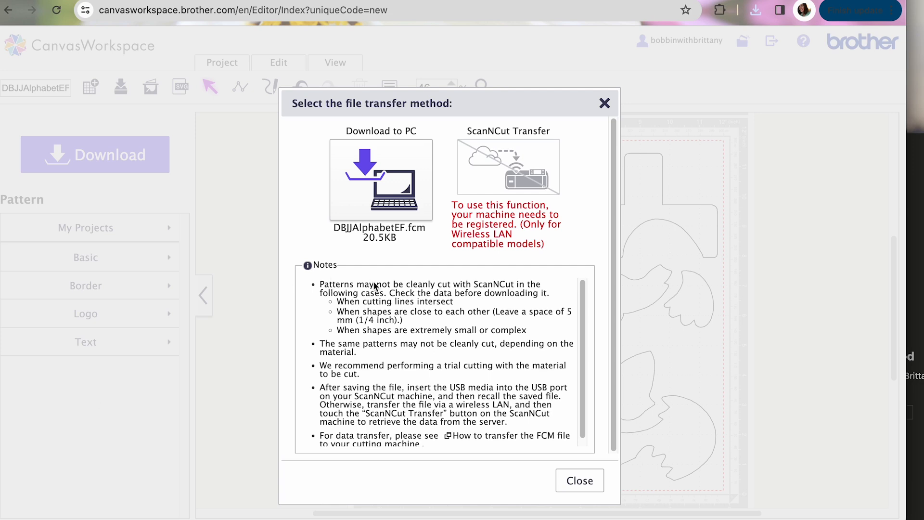
{"action": "left_click", "coordinate": [573, 480]}
{"action": "key", "text": "super+Tab"}
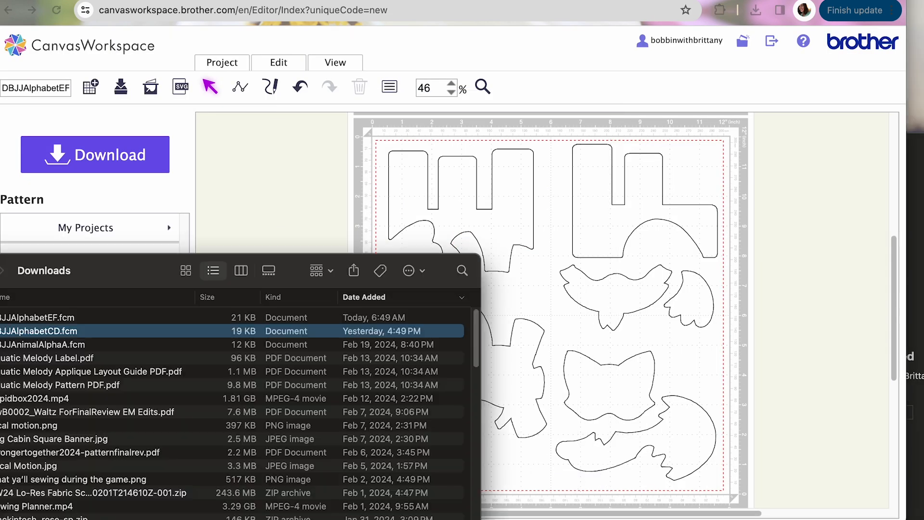
{"action": "left_click", "coordinate": [62, 318]}
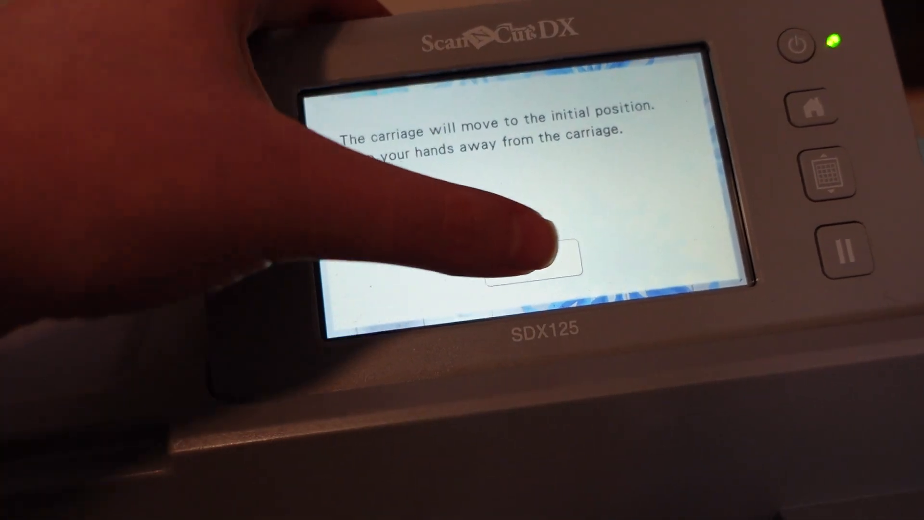
{"action": "left_click", "coordinate": [575, 262]}
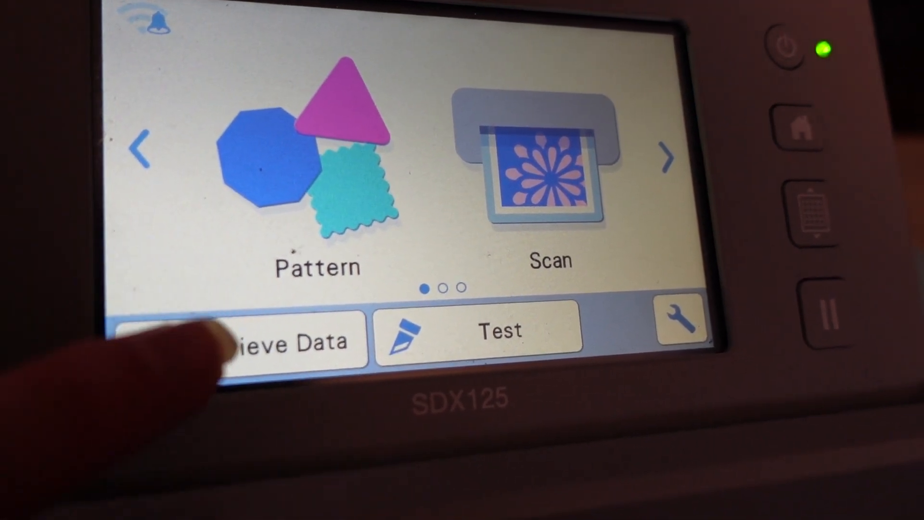
{"action": "left_click", "coordinate": [234, 339]}
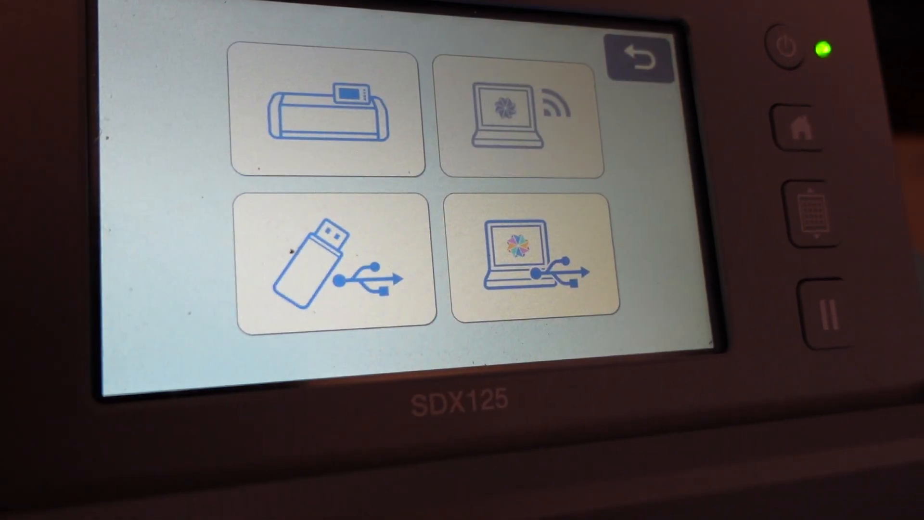
{"action": "left_click", "coordinate": [312, 269]}
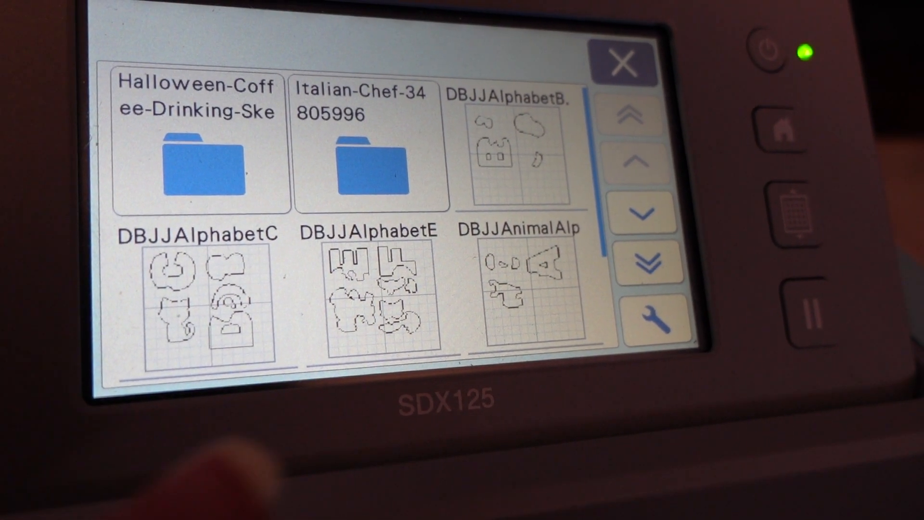
{"action": "left_click", "coordinate": [406, 262]}
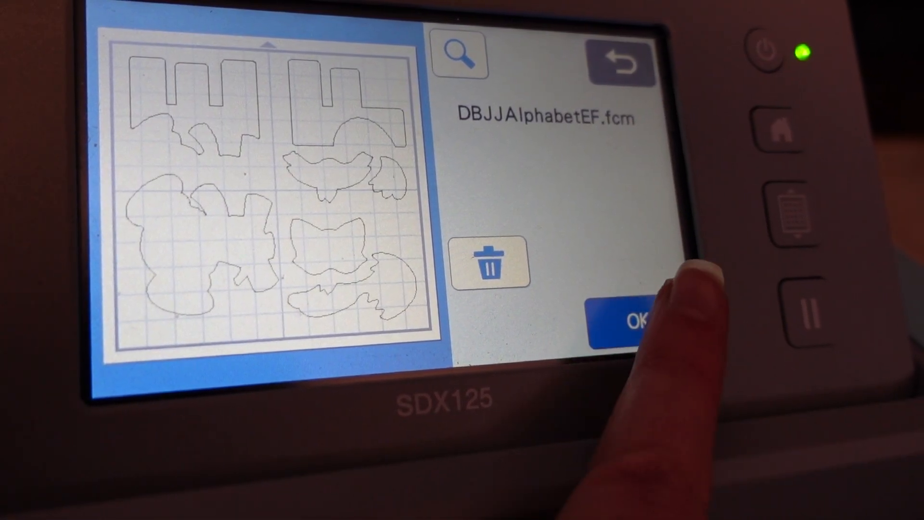
{"action": "left_click", "coordinate": [661, 316]}
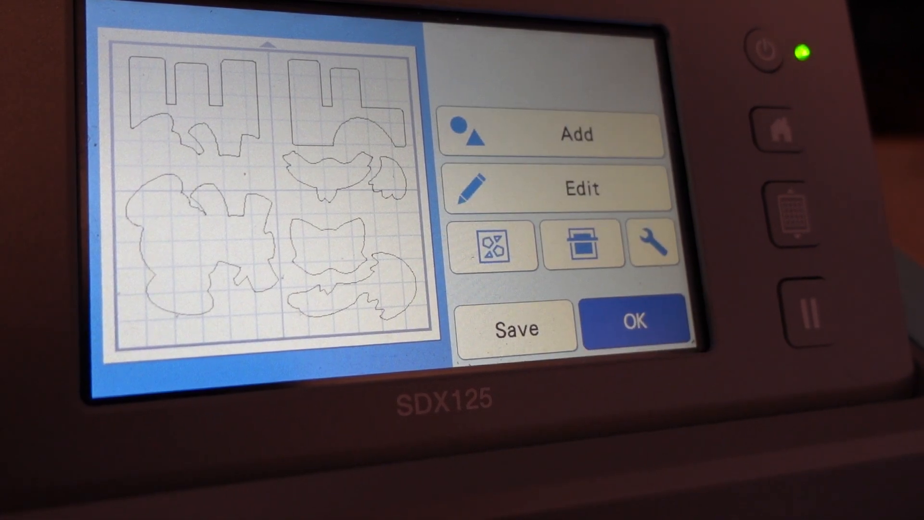